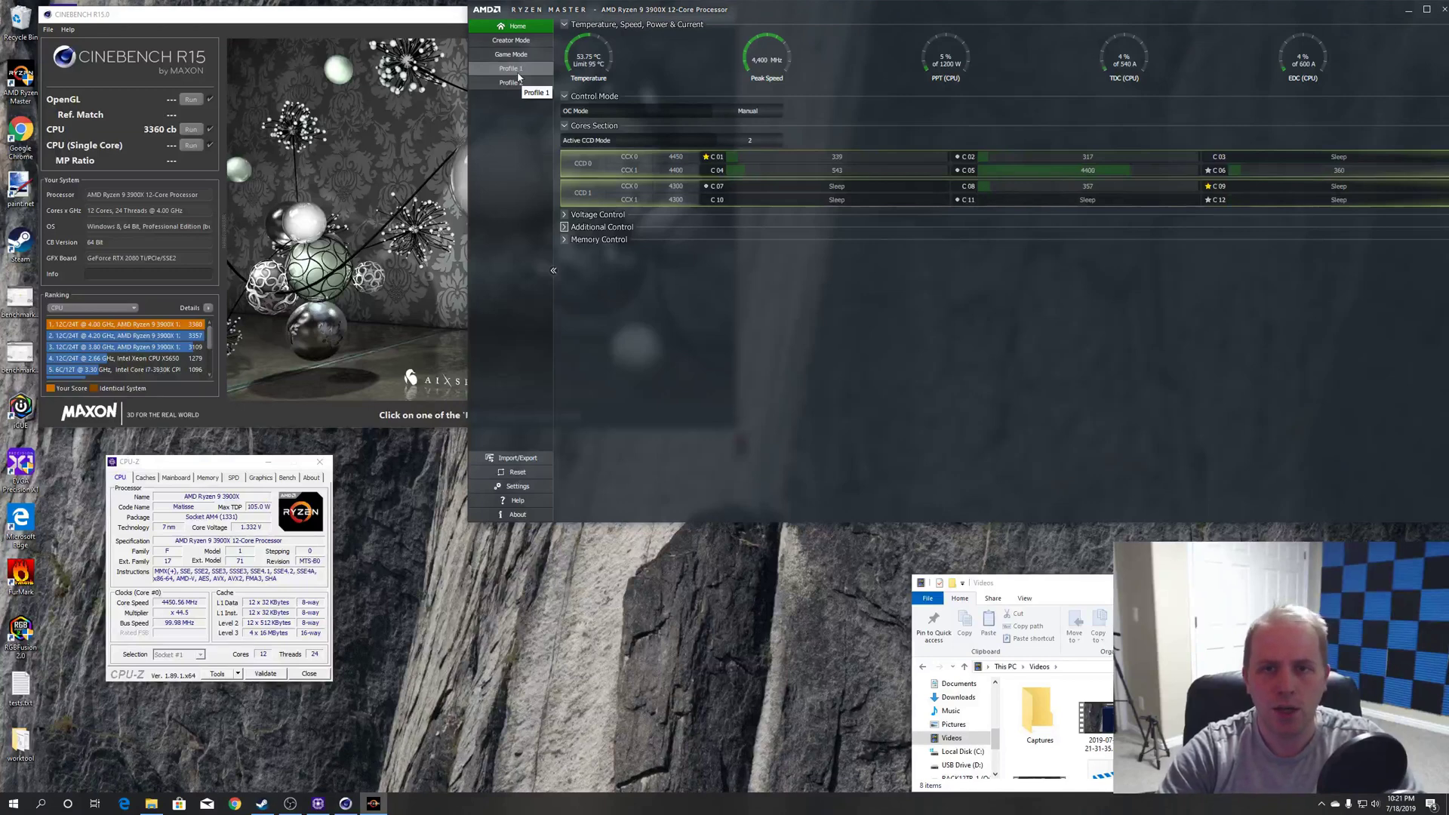
In Profile 1, lower the clock speed of cores C07, C09, C10, C11 and C12 to 1400 MHz.
left_click(517, 73)
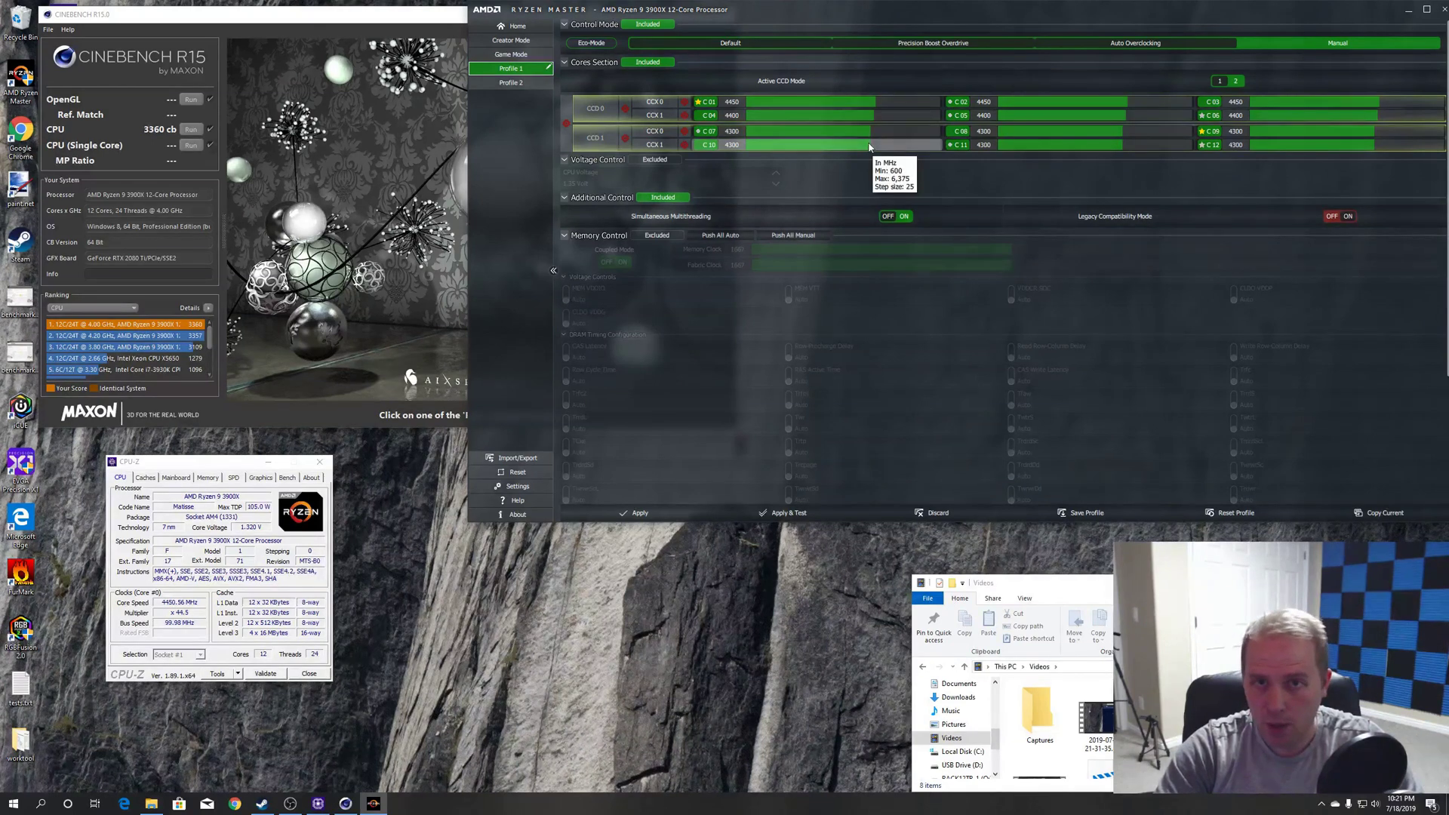
left_click_drag(868, 146, 780, 149)
left_click_drag(871, 133, 781, 138)
left_click_drag(1122, 145, 1033, 152)
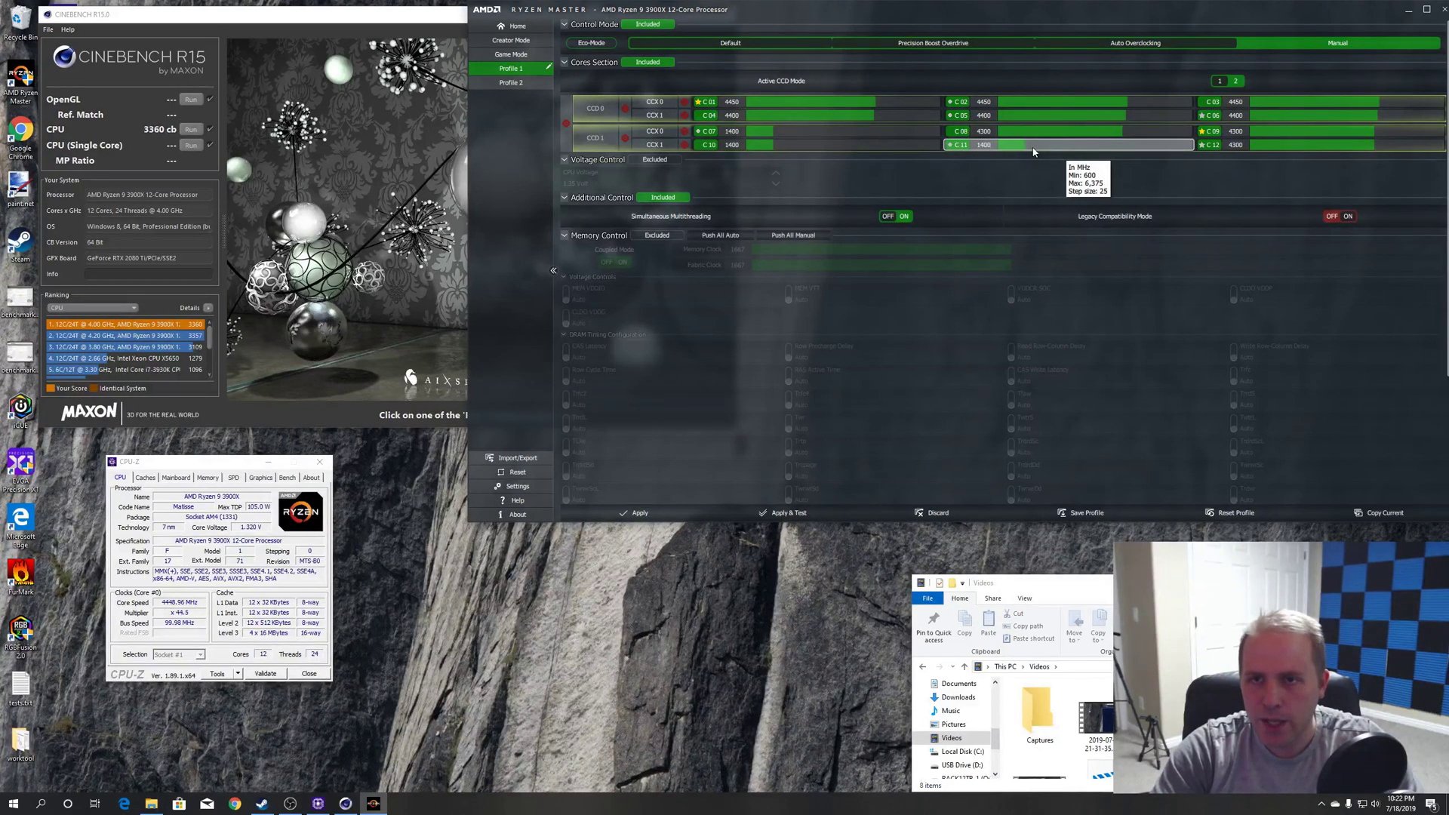
left_click_drag(1033, 152, 1033, 153)
left_click_drag(1373, 145, 1287, 138)
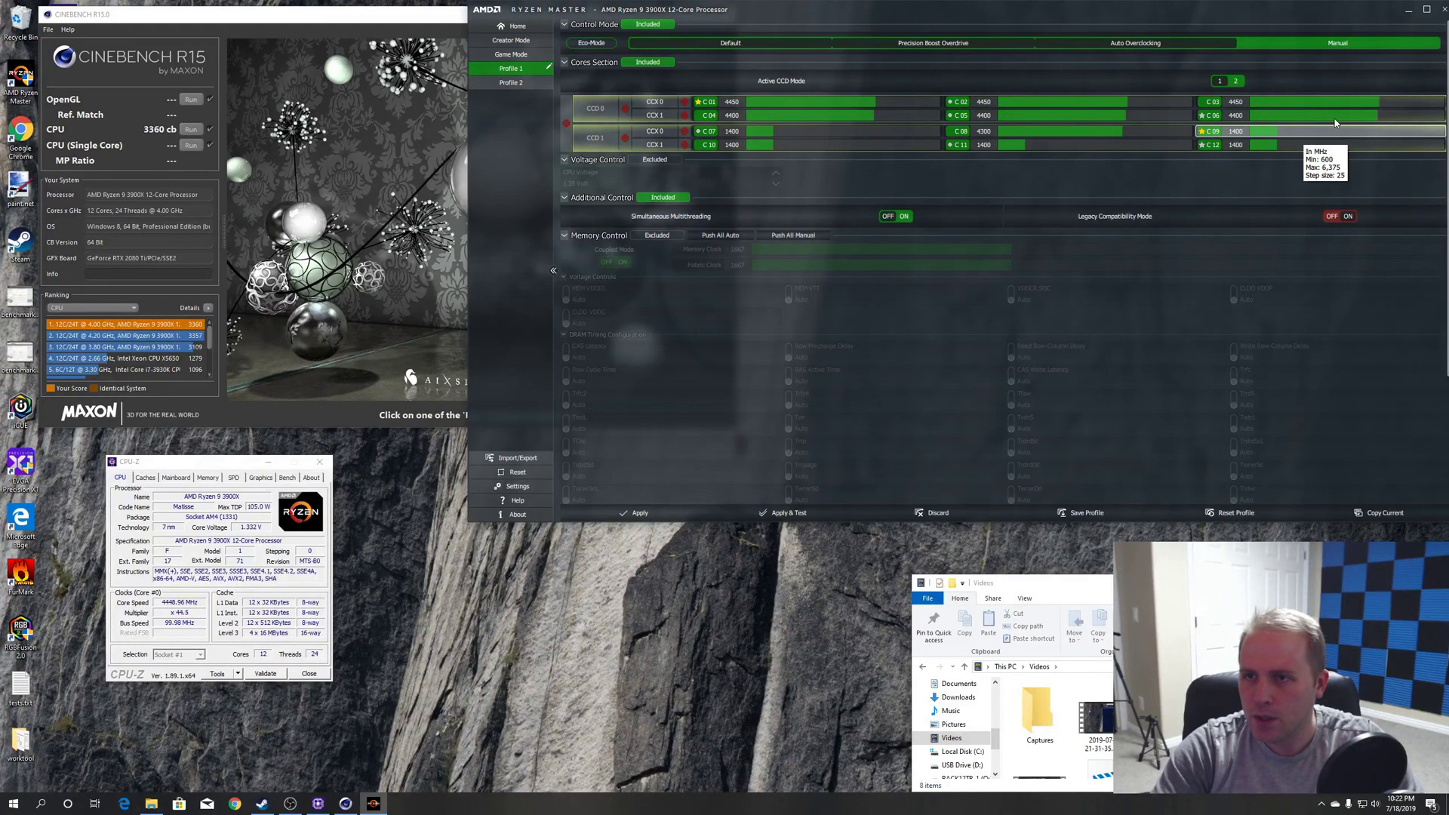
Lower cores C04, C05, C06 and C08 to 1400 MHz, apply the profile, and return to the live monitoring overview.
left_click_drag(1334, 122, 1286, 116)
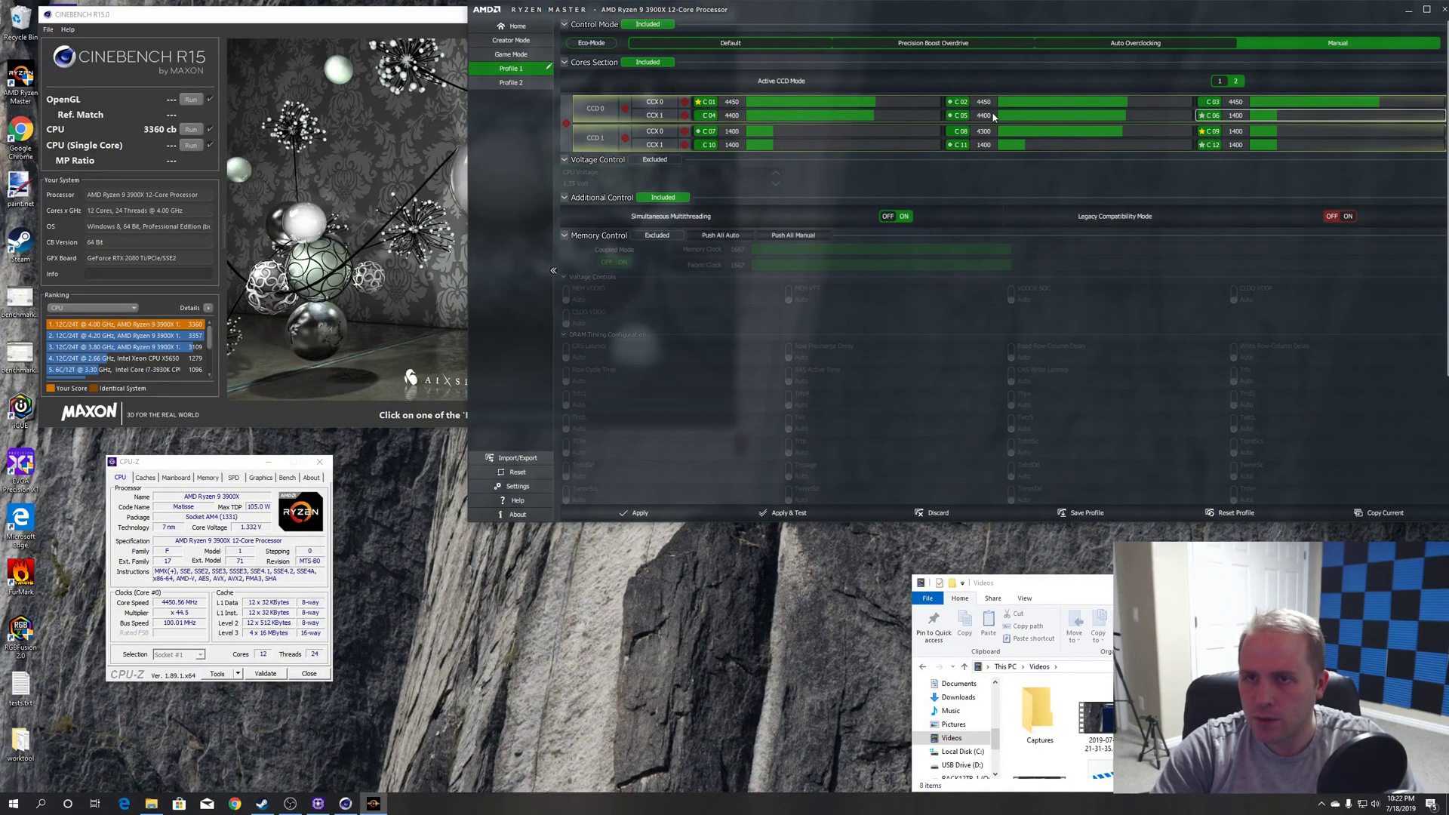
left_click_drag(1115, 132, 1034, 134)
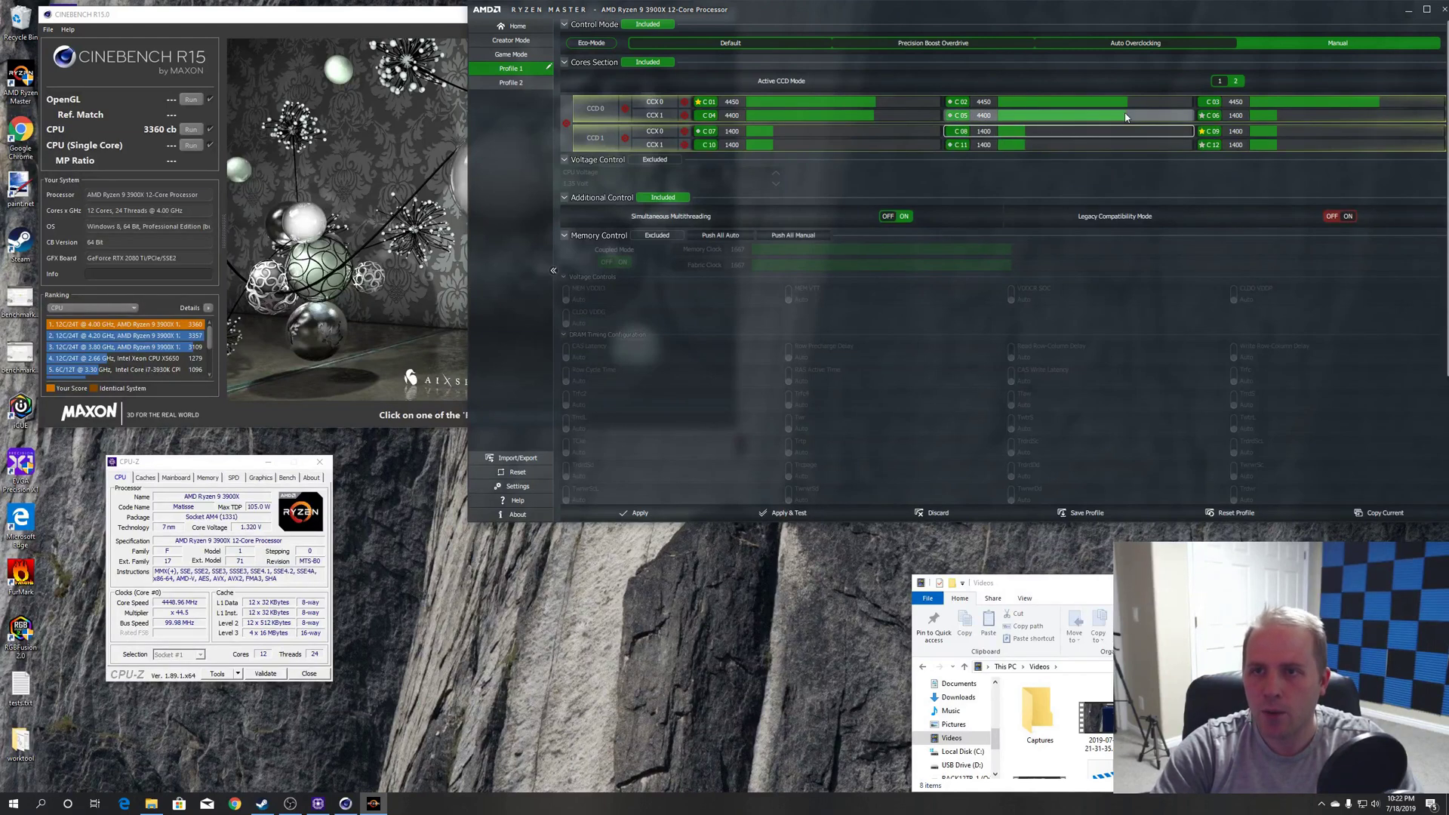
left_click_drag(1116, 116, 1033, 119)
left_click_drag(887, 118, 782, 122)
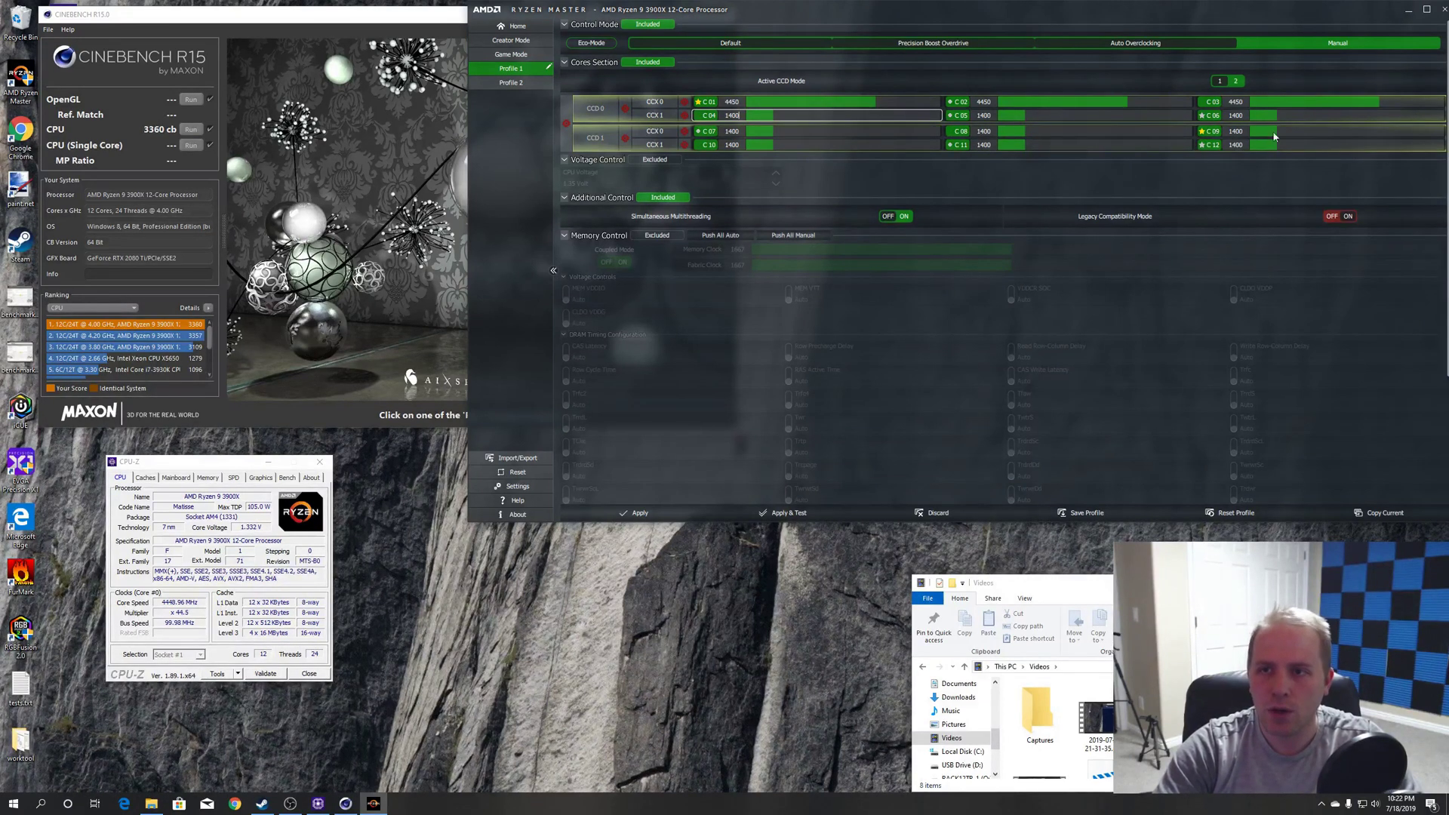
left_click(639, 514)
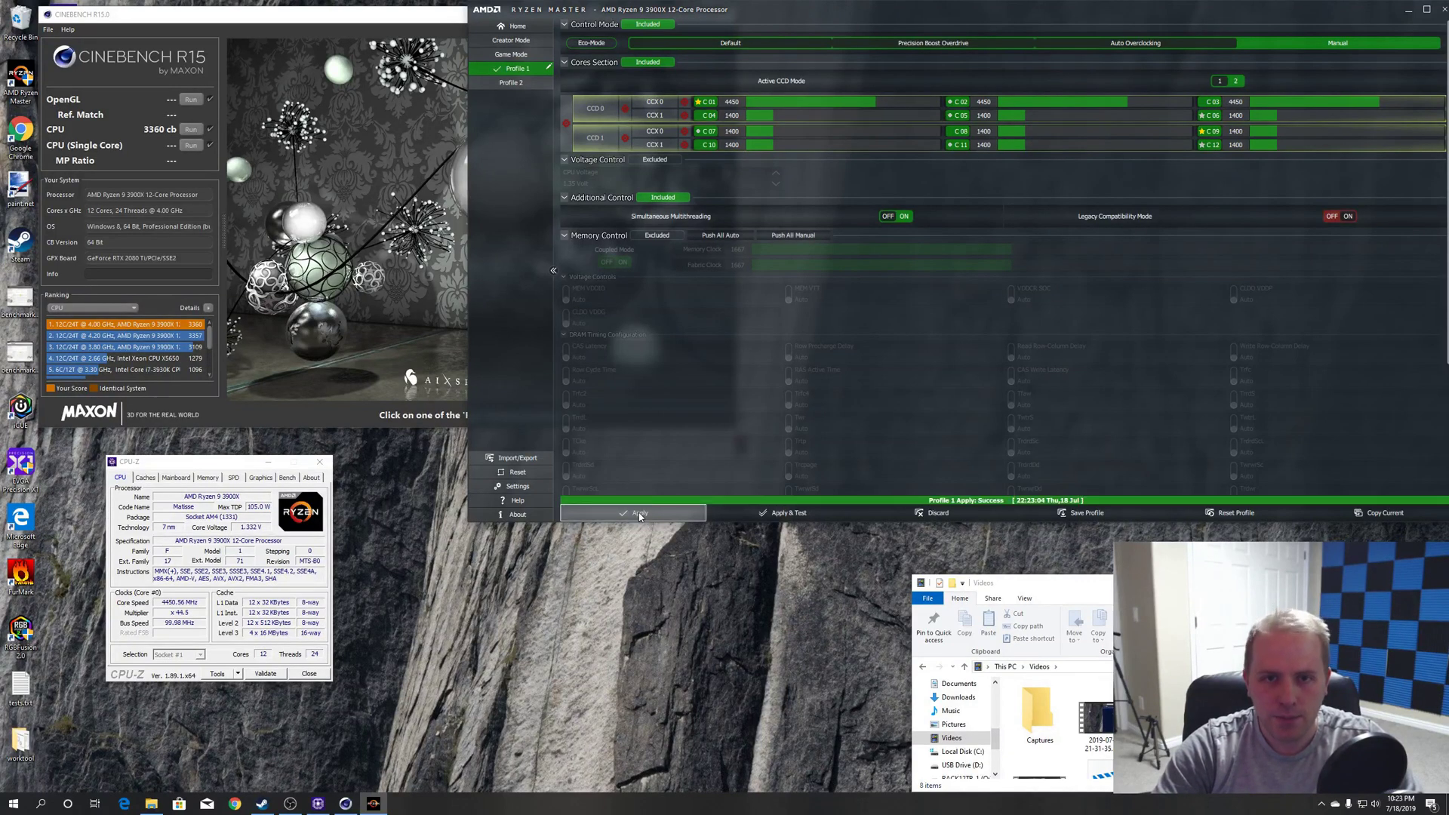
left_click(507, 31)
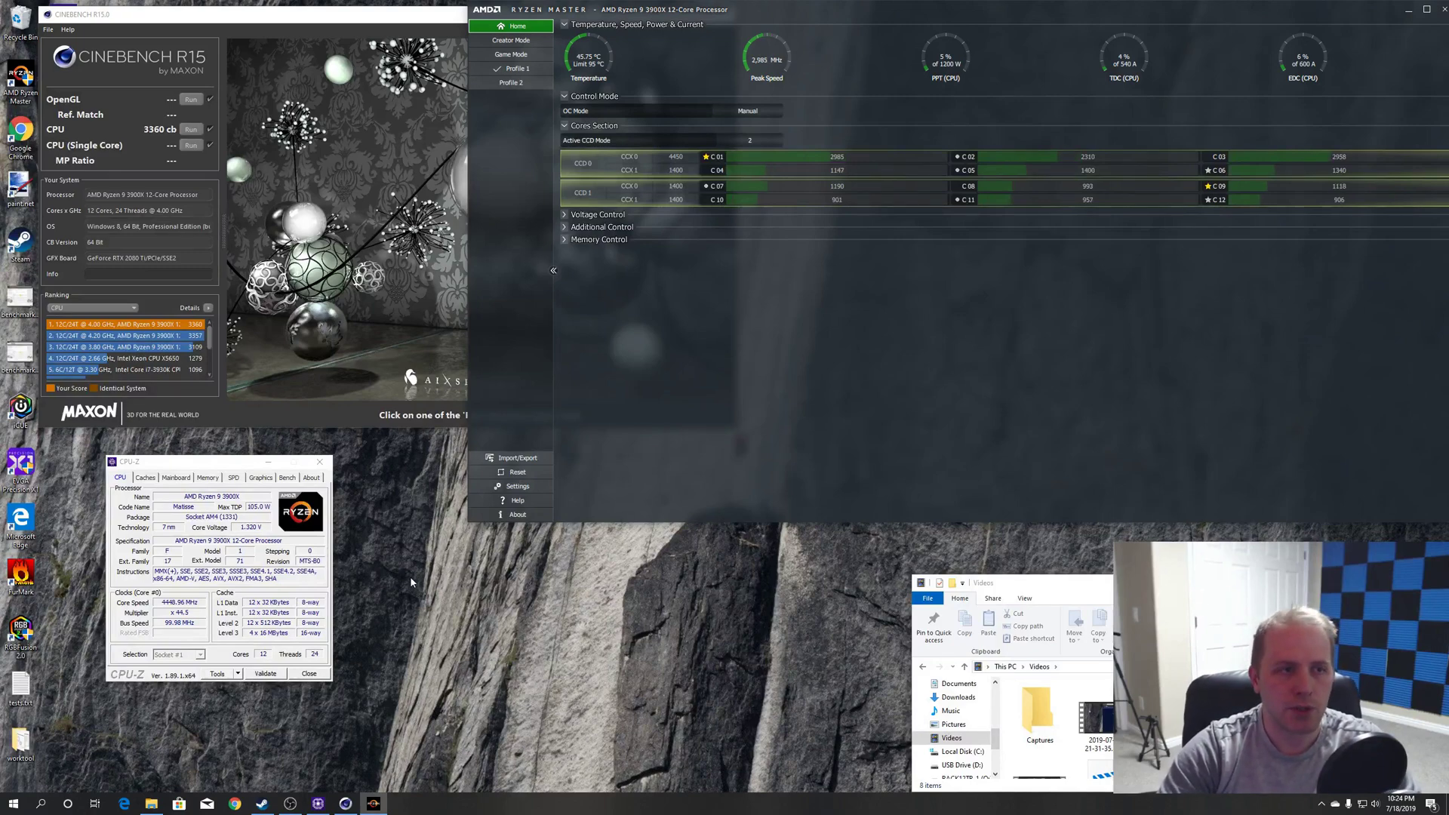
Switch to Steam, launch Rise of the Tomb Raider, and start the game from its launcher.
left_click(269, 805)
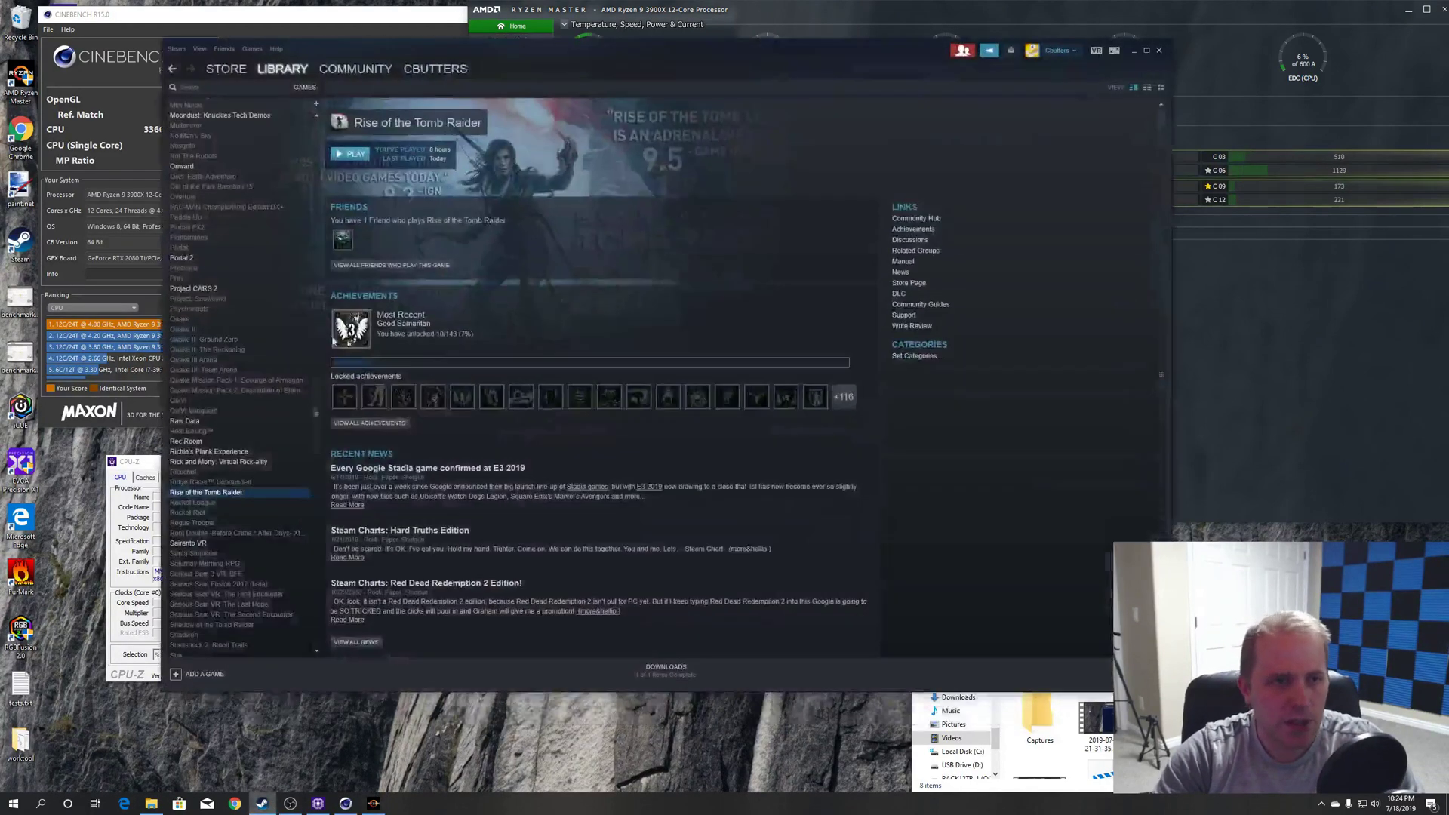
left_click(1137, 50)
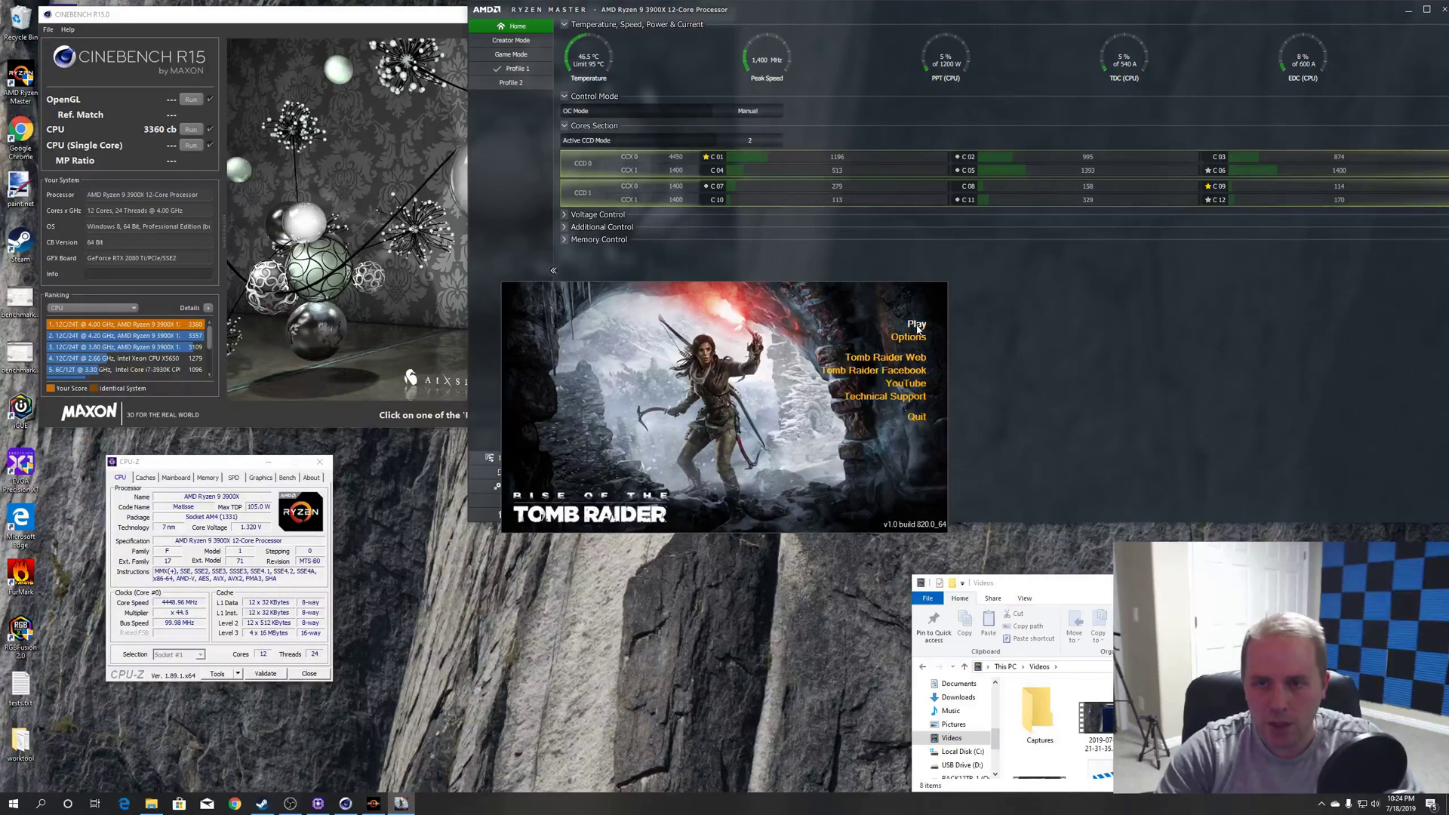
left_click(916, 325)
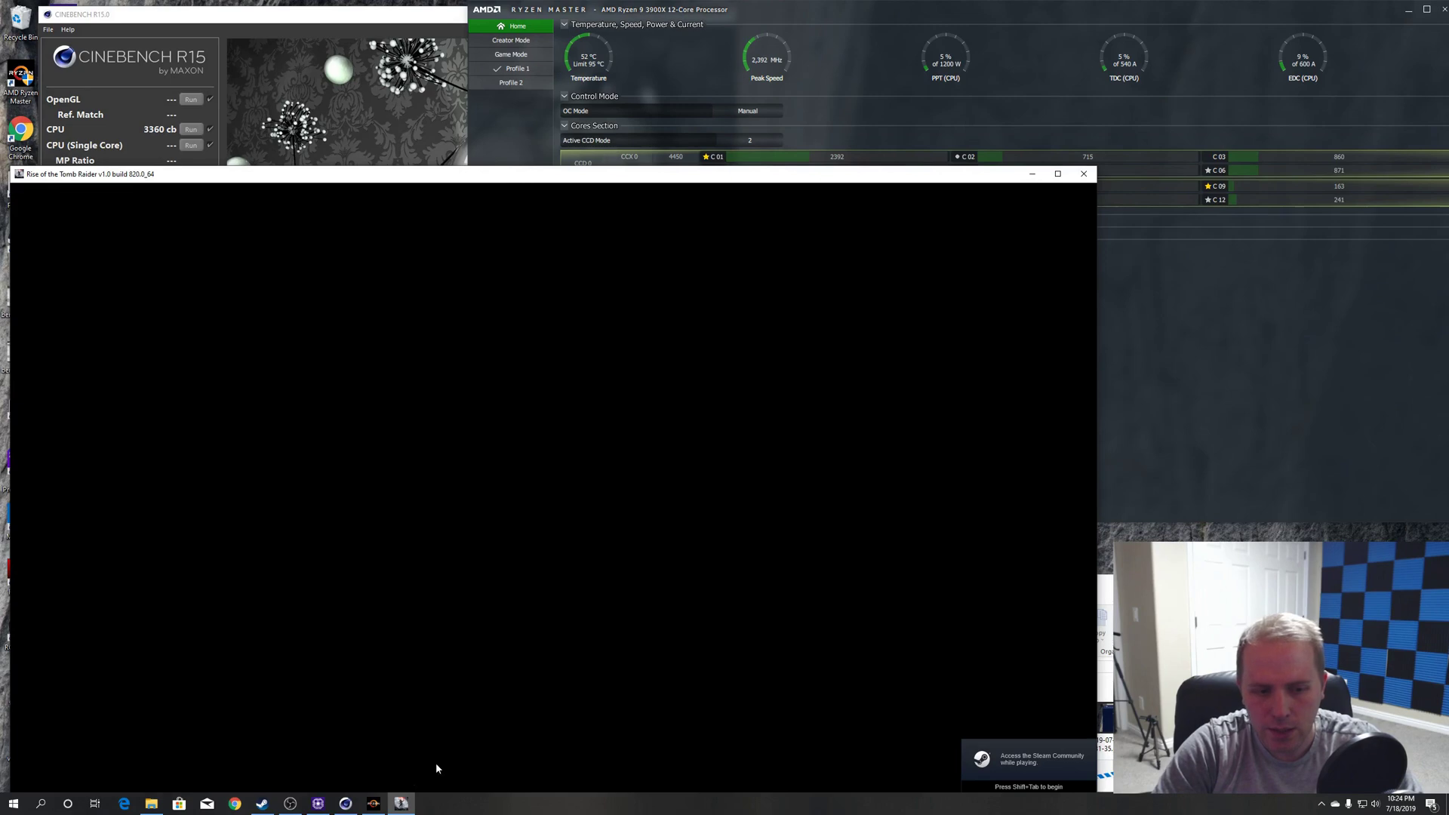
Check the OBS recorder window and minimize it again.
left_click(290, 802)
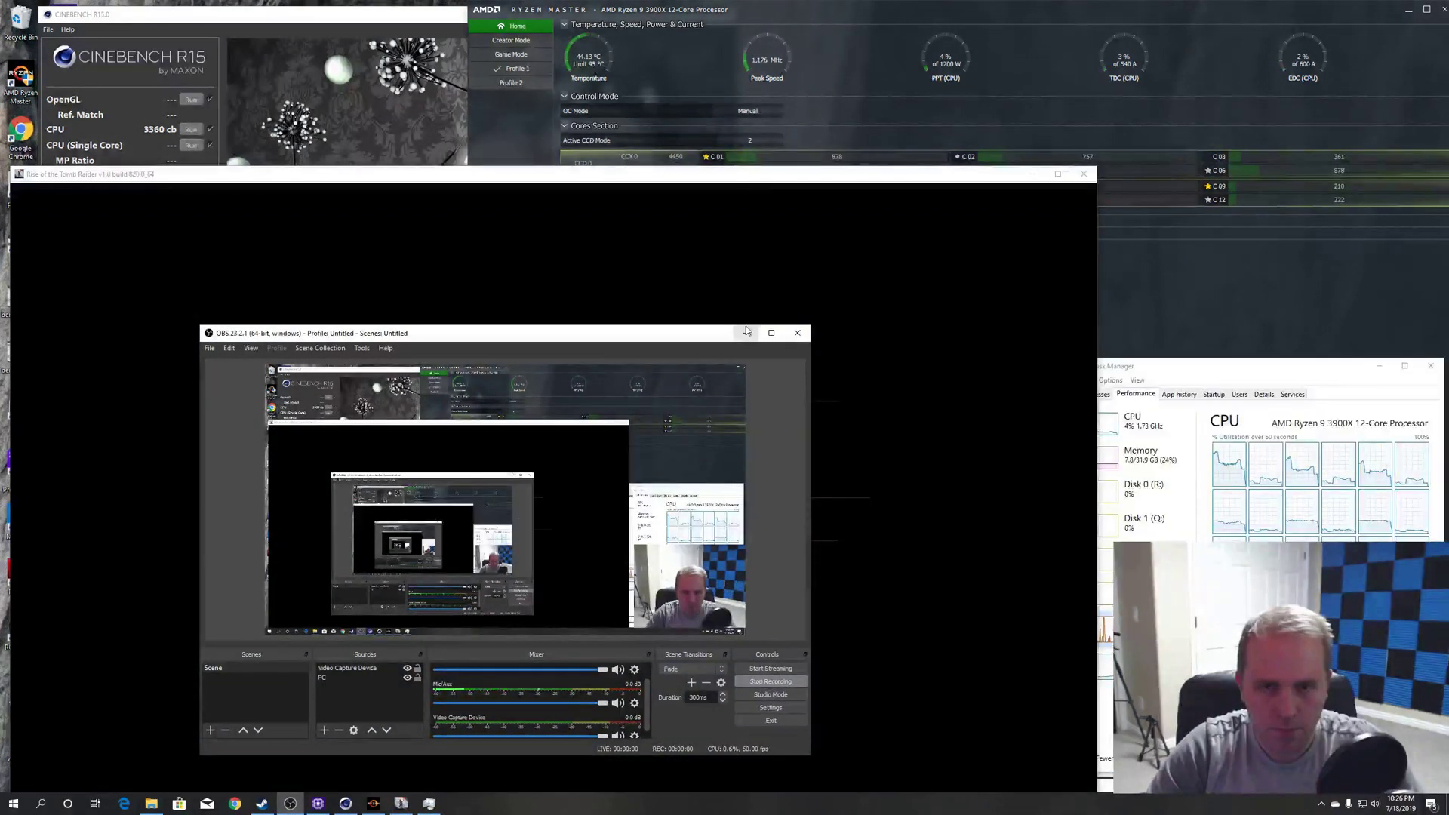
left_click(745, 333)
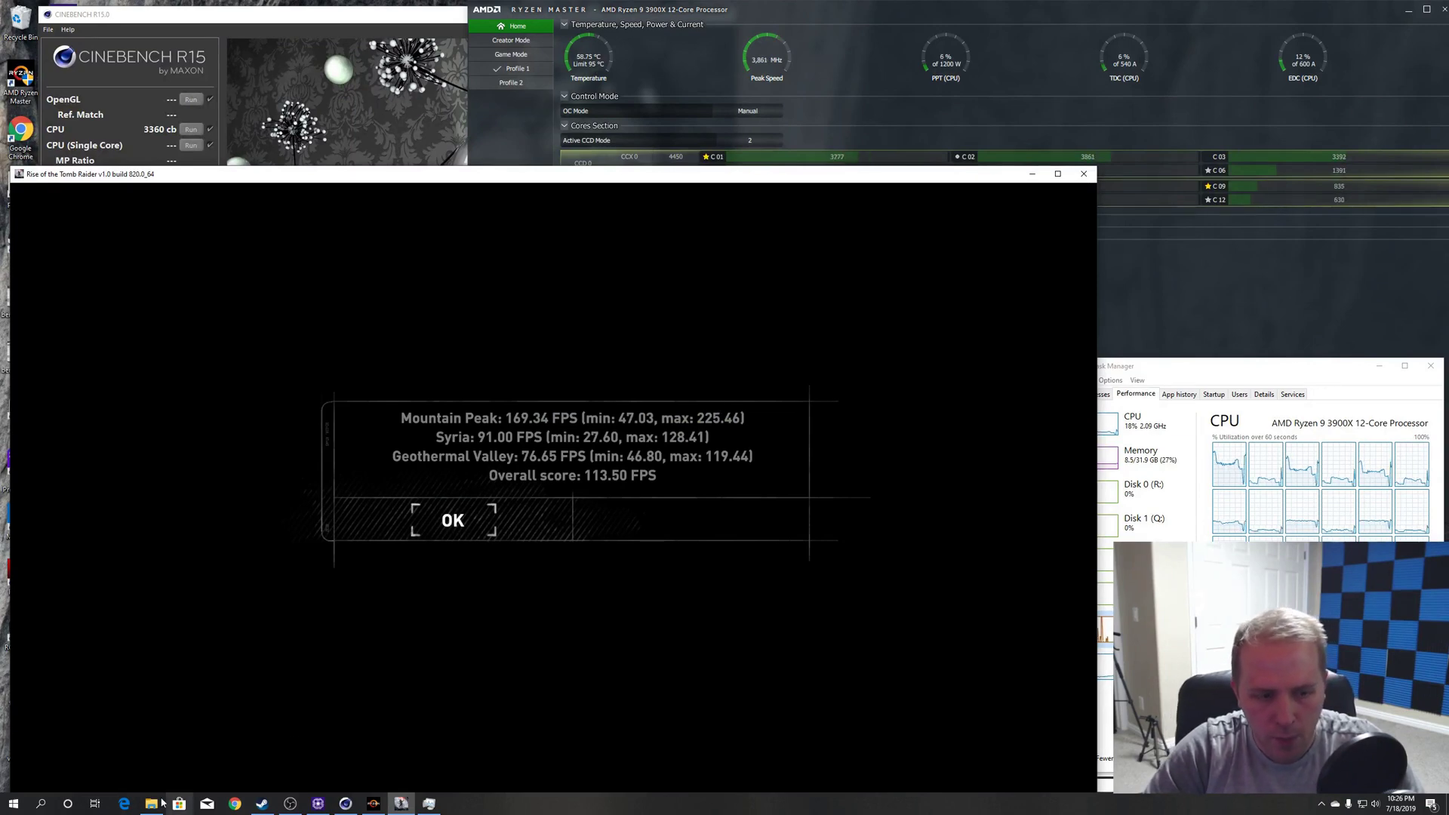
Open a blank Notepad document and shrink its window so the benchmark results stay visible.
key("super")
type("notep")
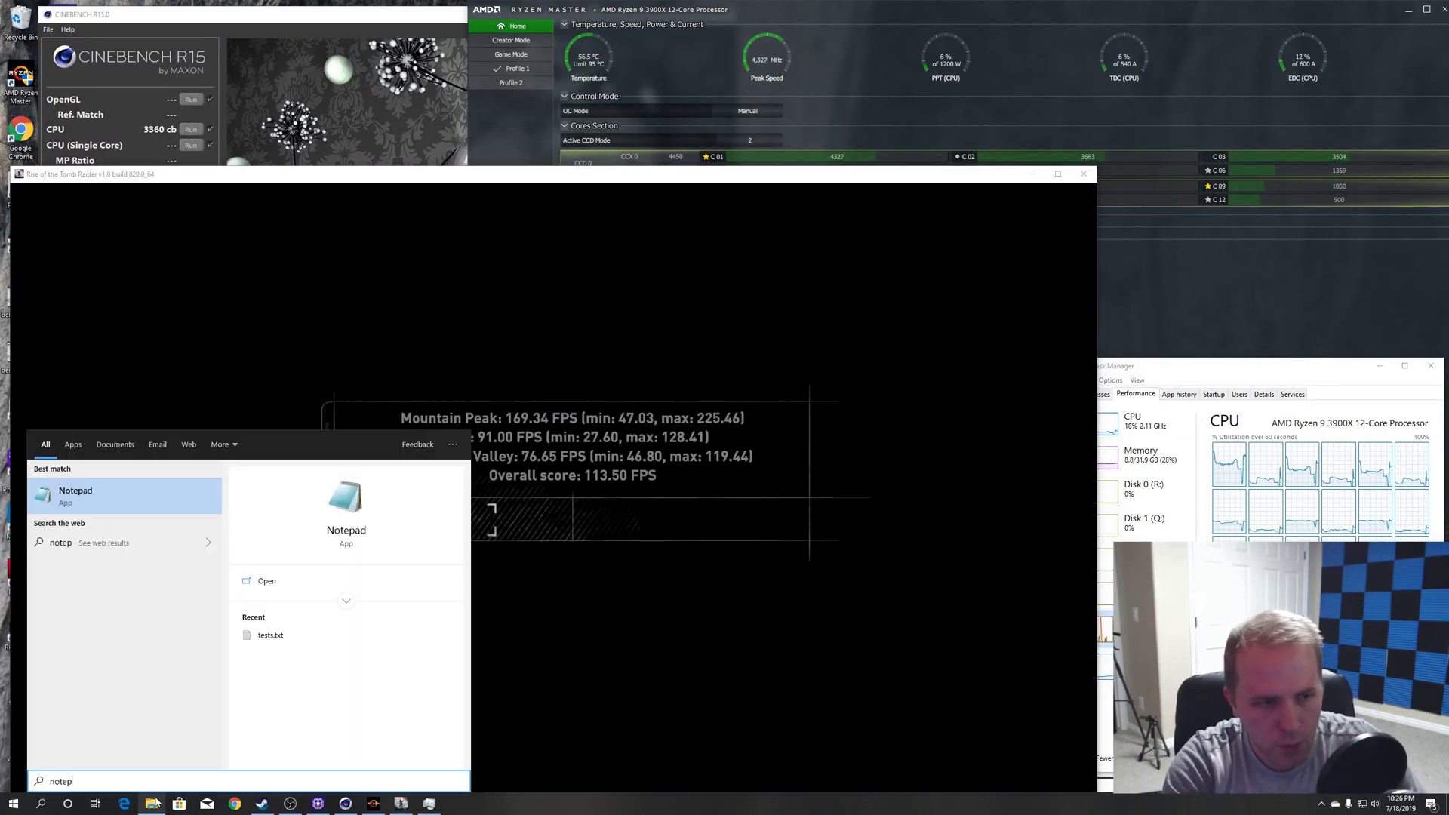
key("Return")
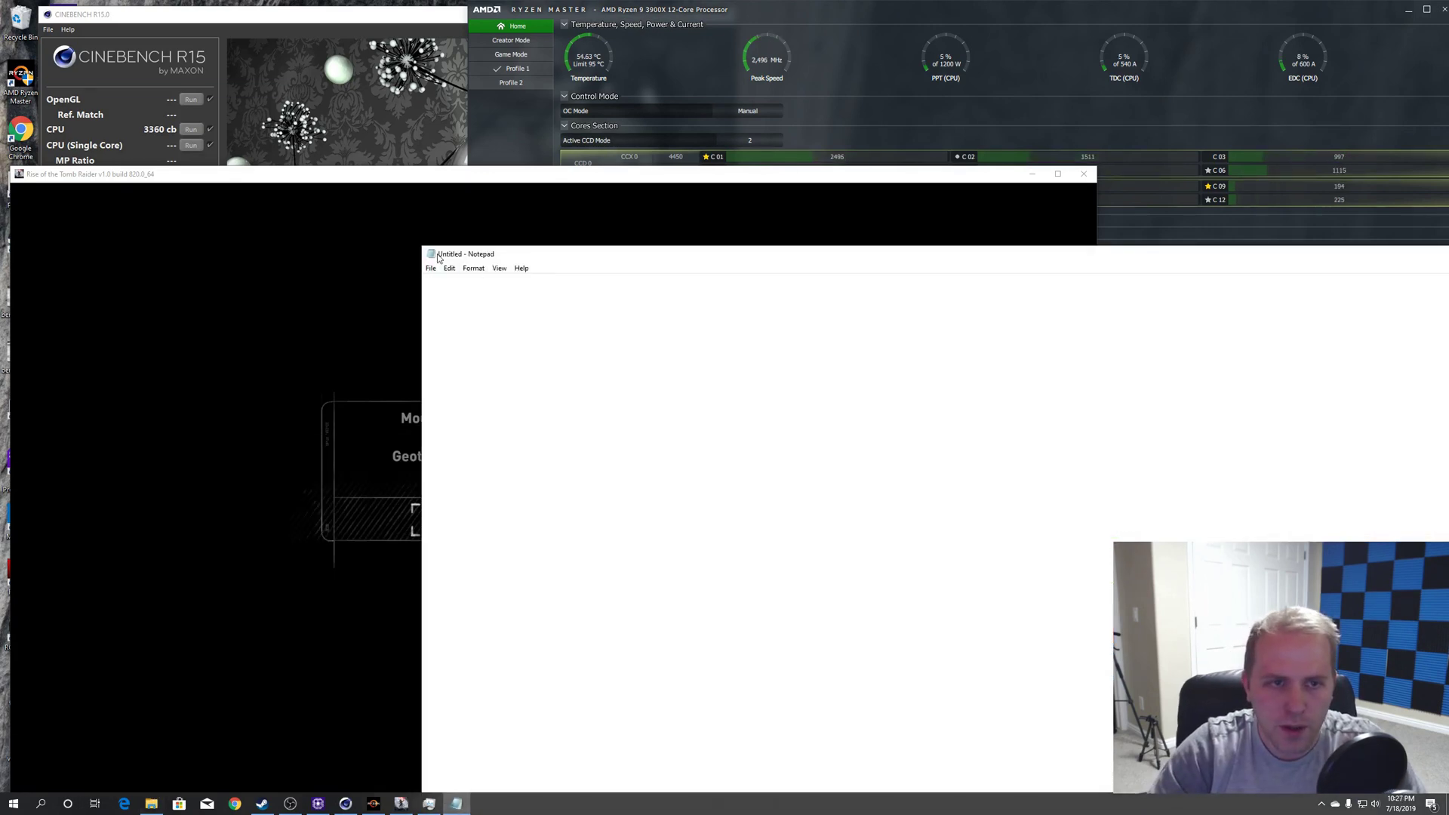
left_click_drag(421, 246, 1173, 404)
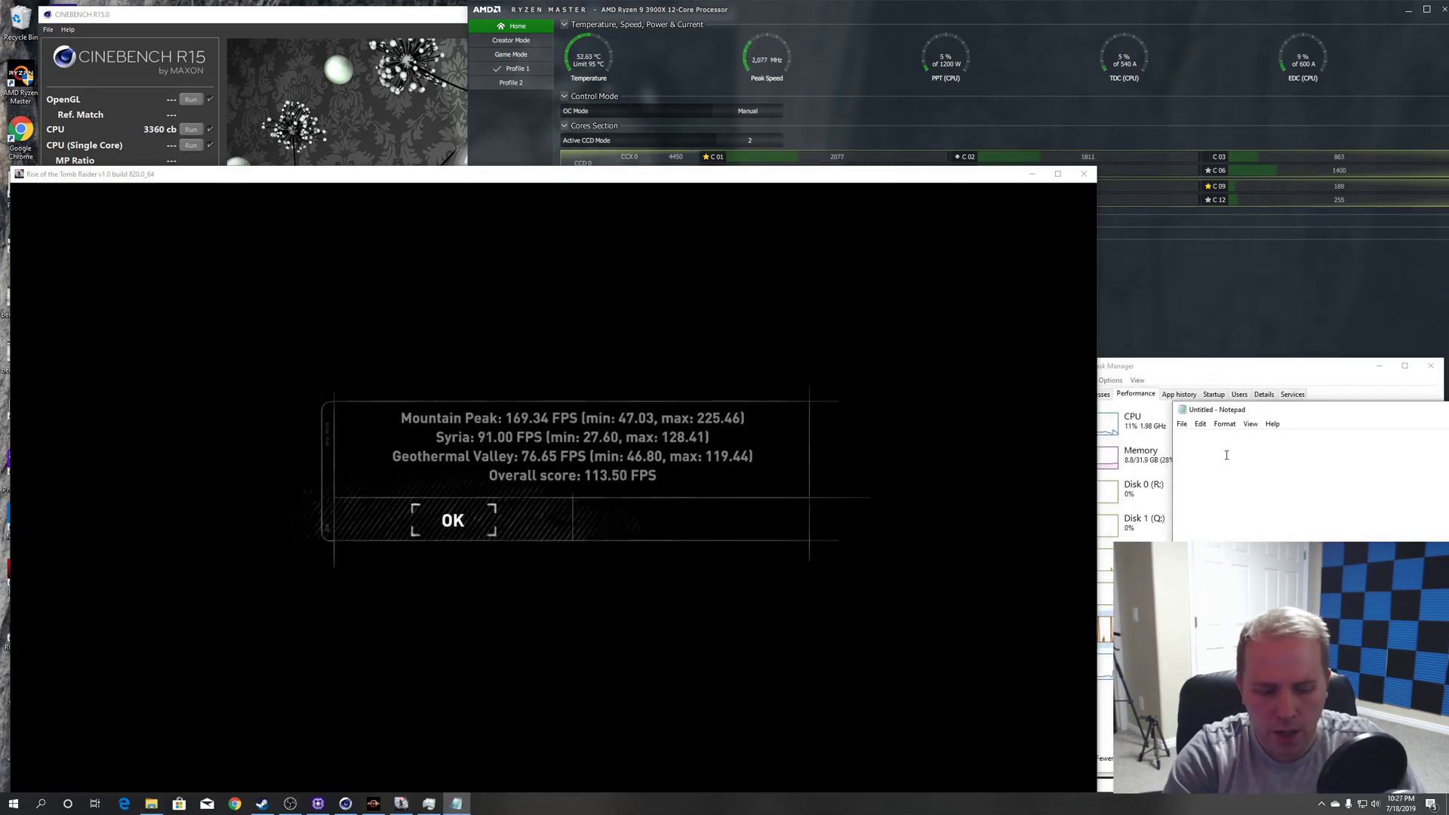
Record the overall score as "3 Weak 1 Strong = 113.50" and the Mountain Peak range as "47 mmin 225 max" beneath it.
type("3 ")
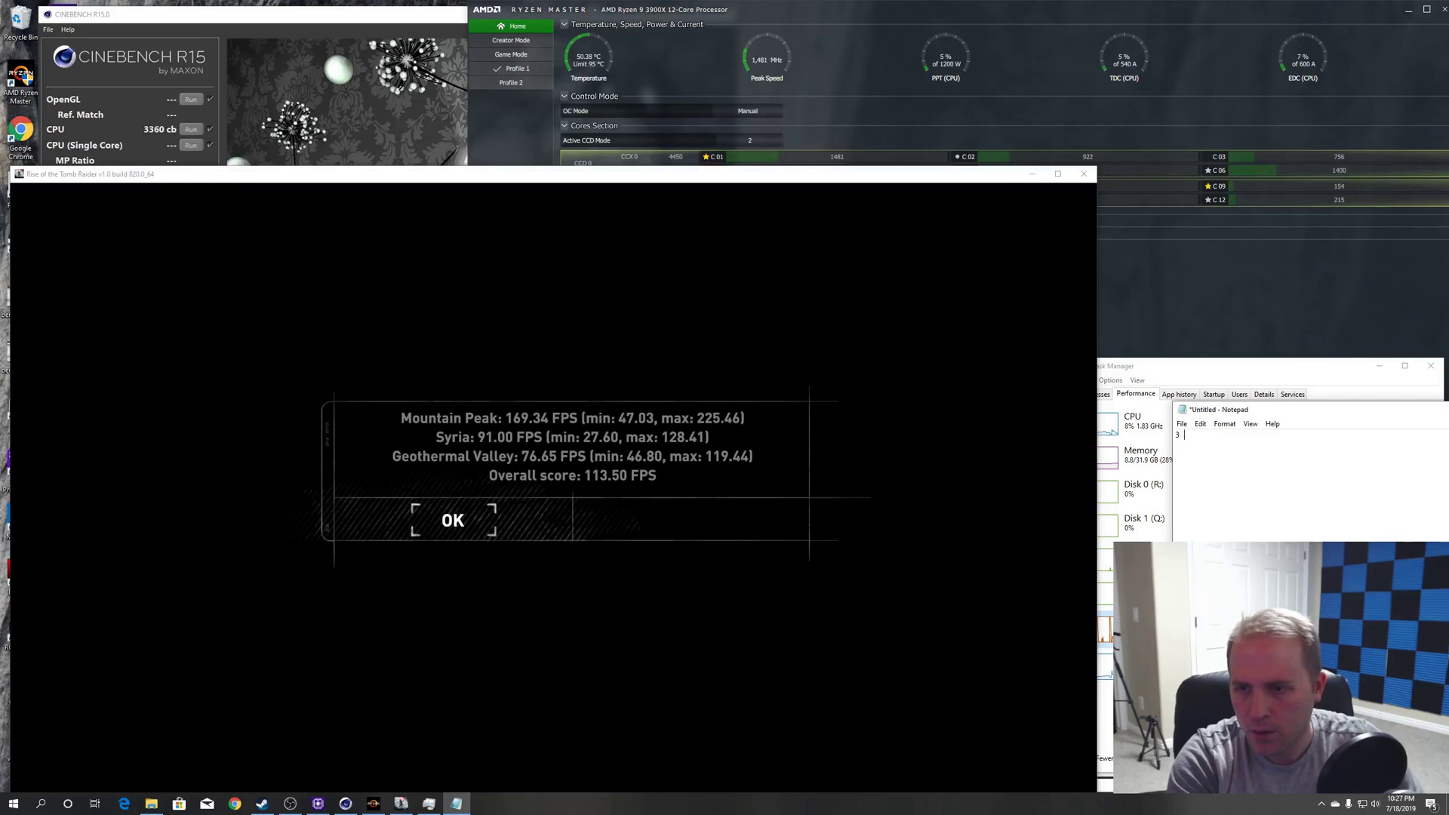
type("Weak 1 Strong =")
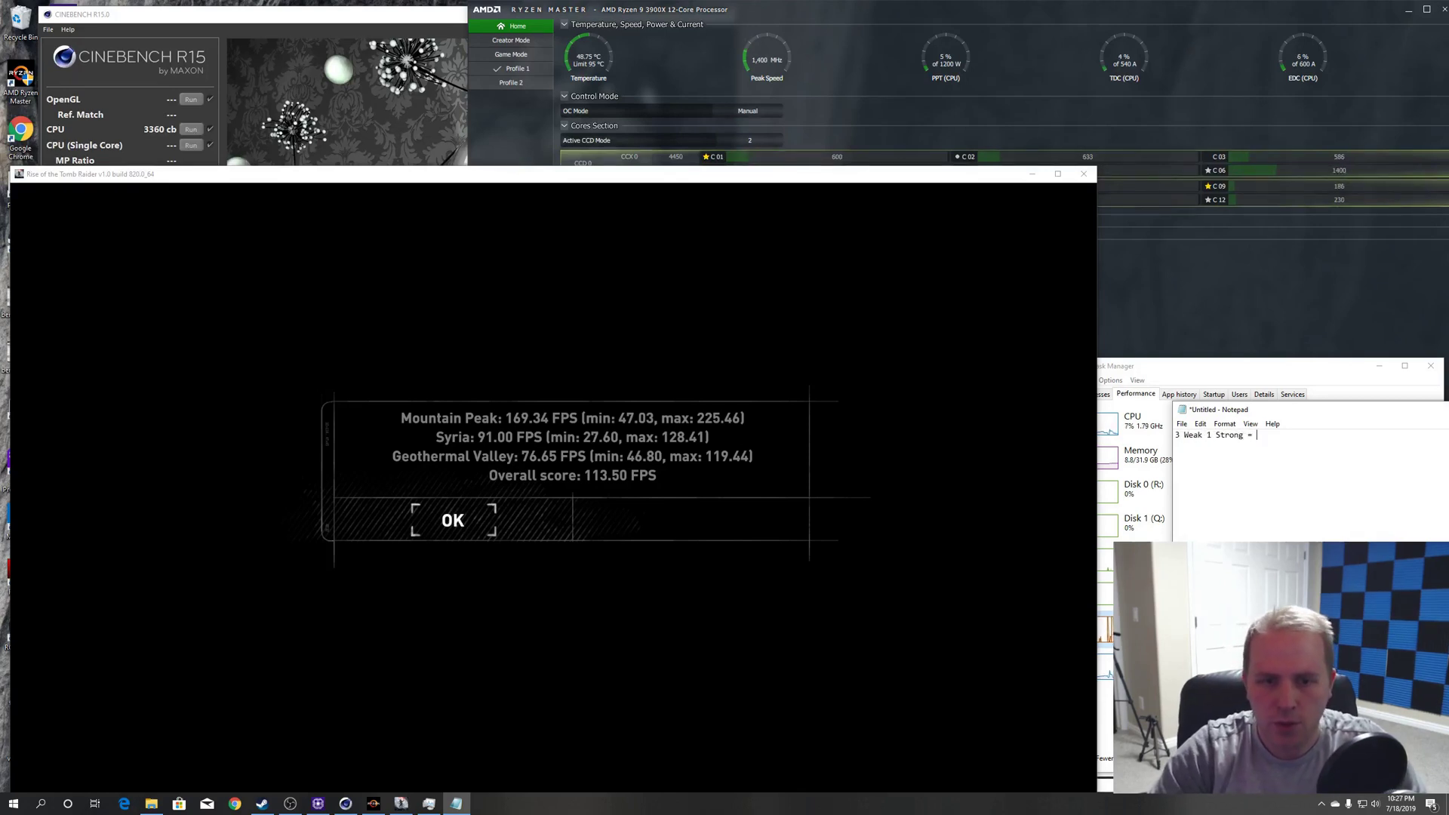
type(" 113.50")
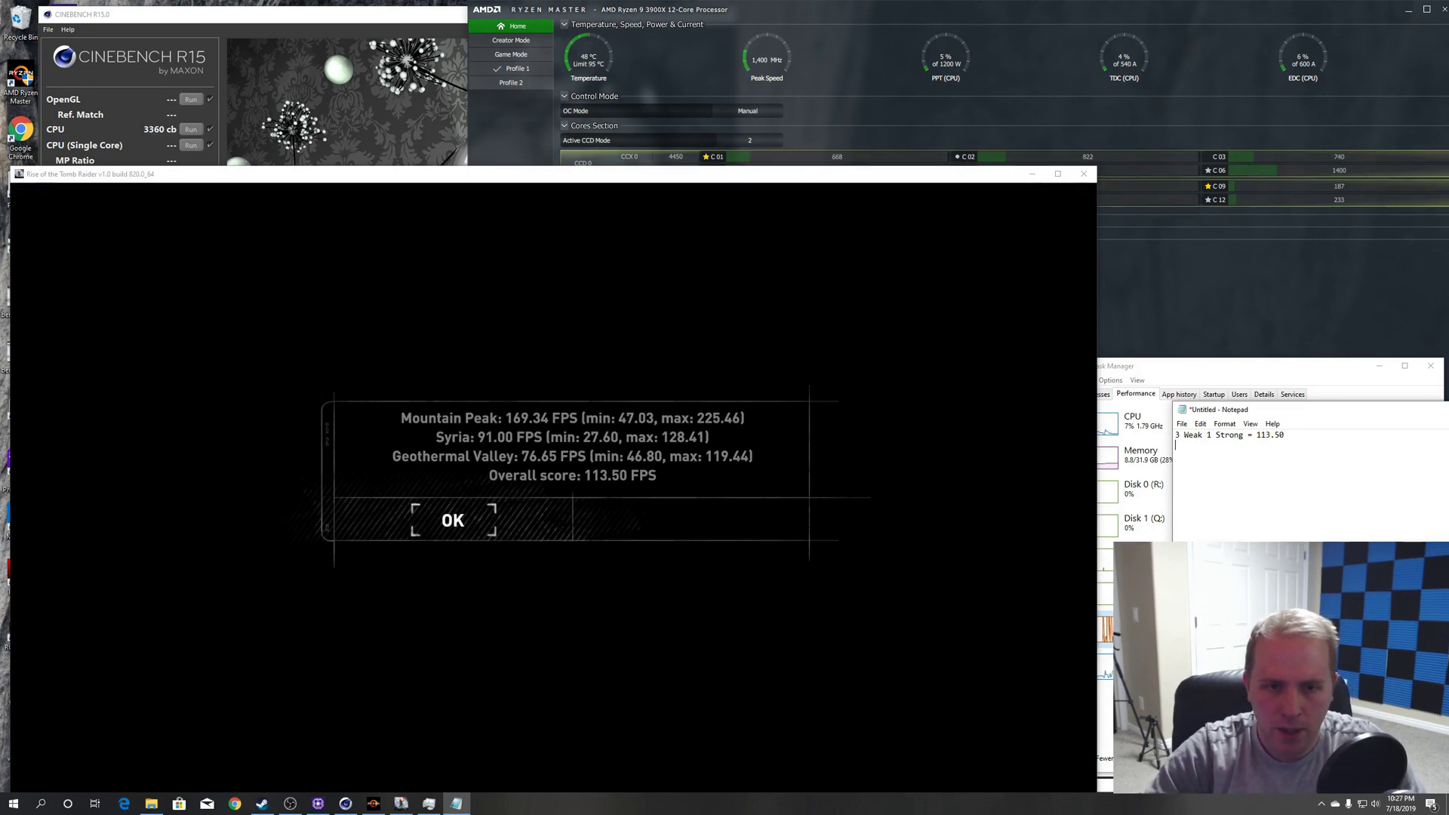
type("47")
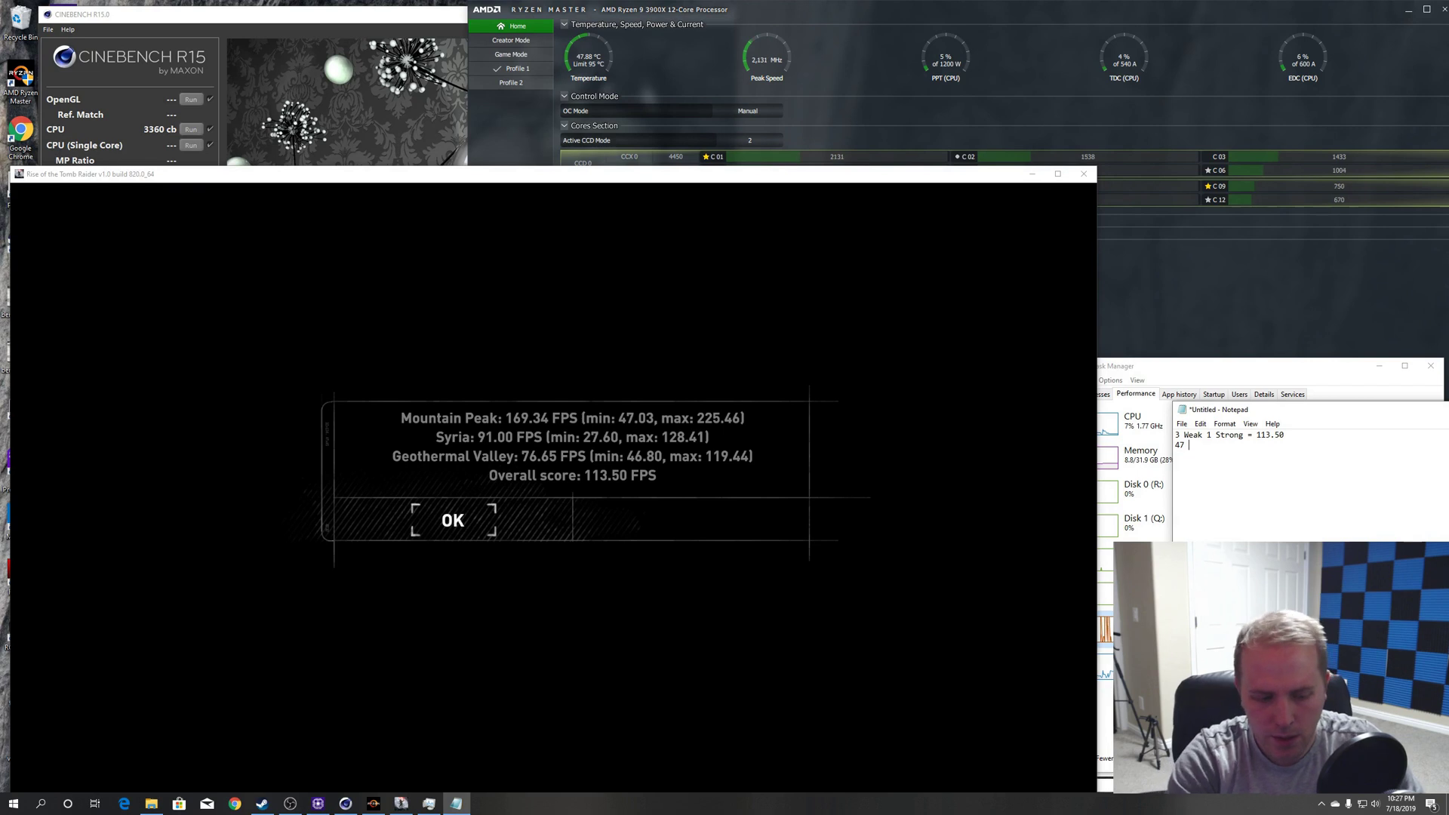
type(" mmin")
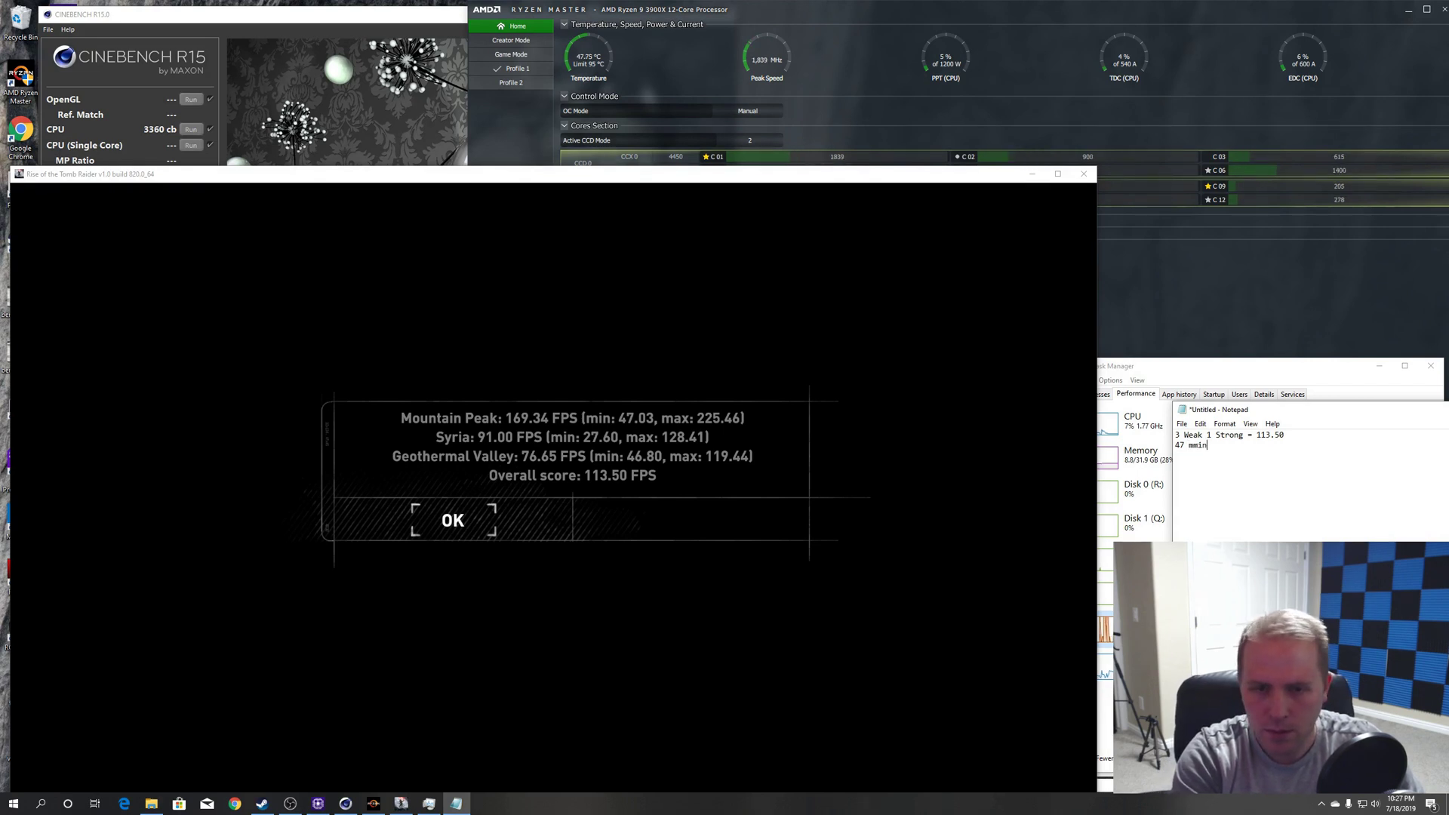
type(" 225")
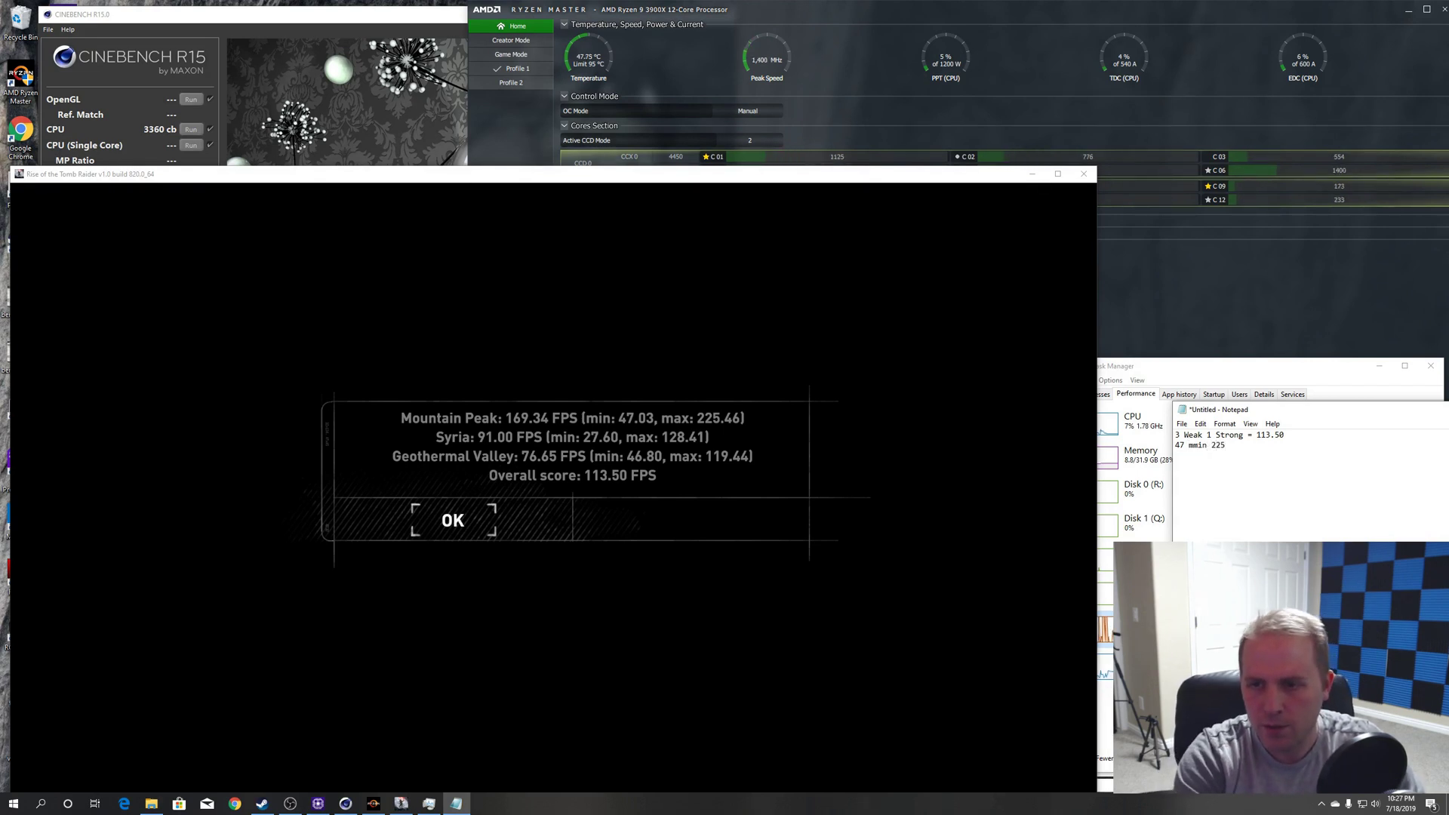
type(" max")
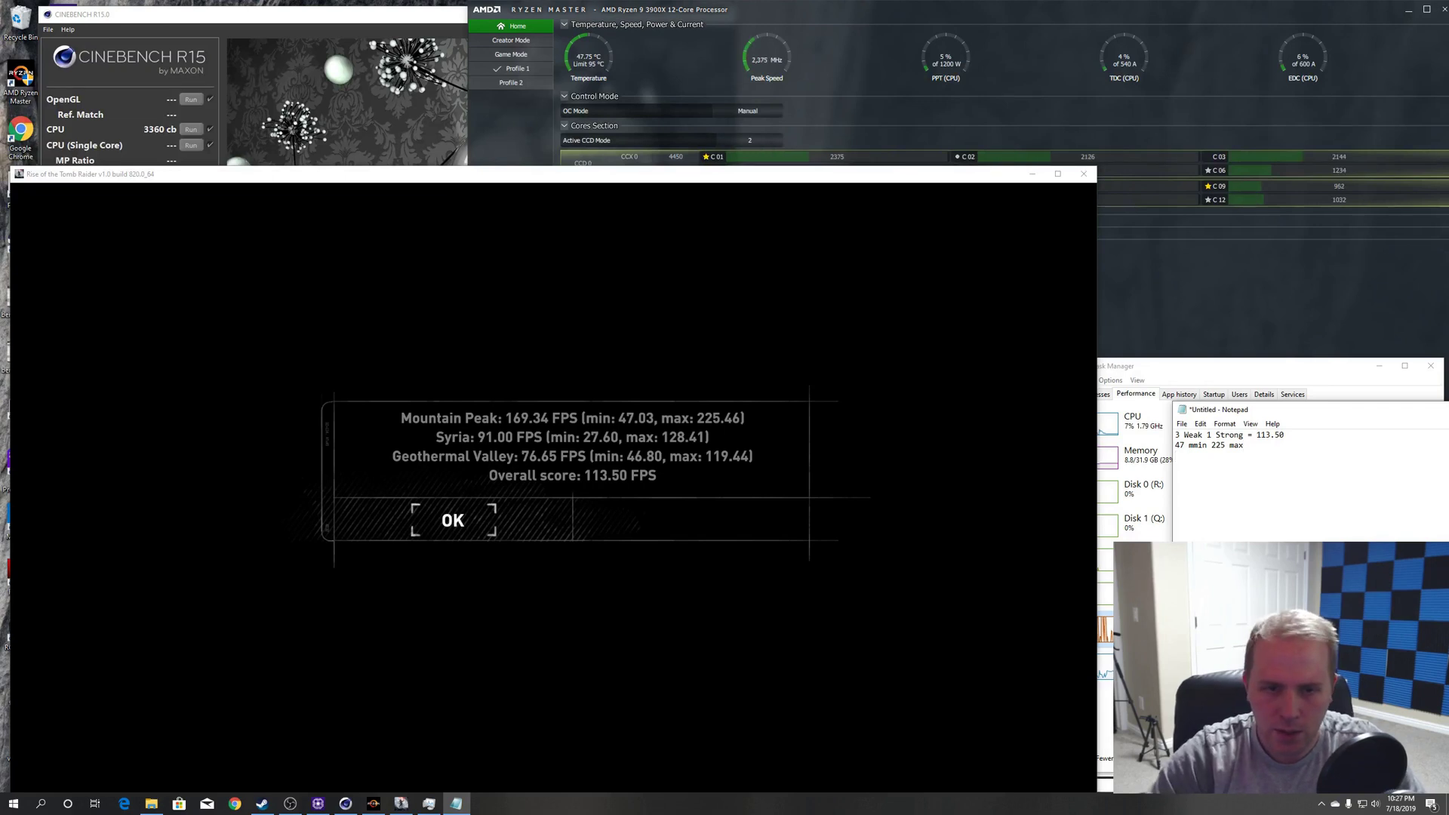
Add the Syria range as "27.60 min 128.41 max" and the Geothermal Valley range as "46.8 min 119.44 max" on separate lines.
key("Return")
type("27.60 min ")
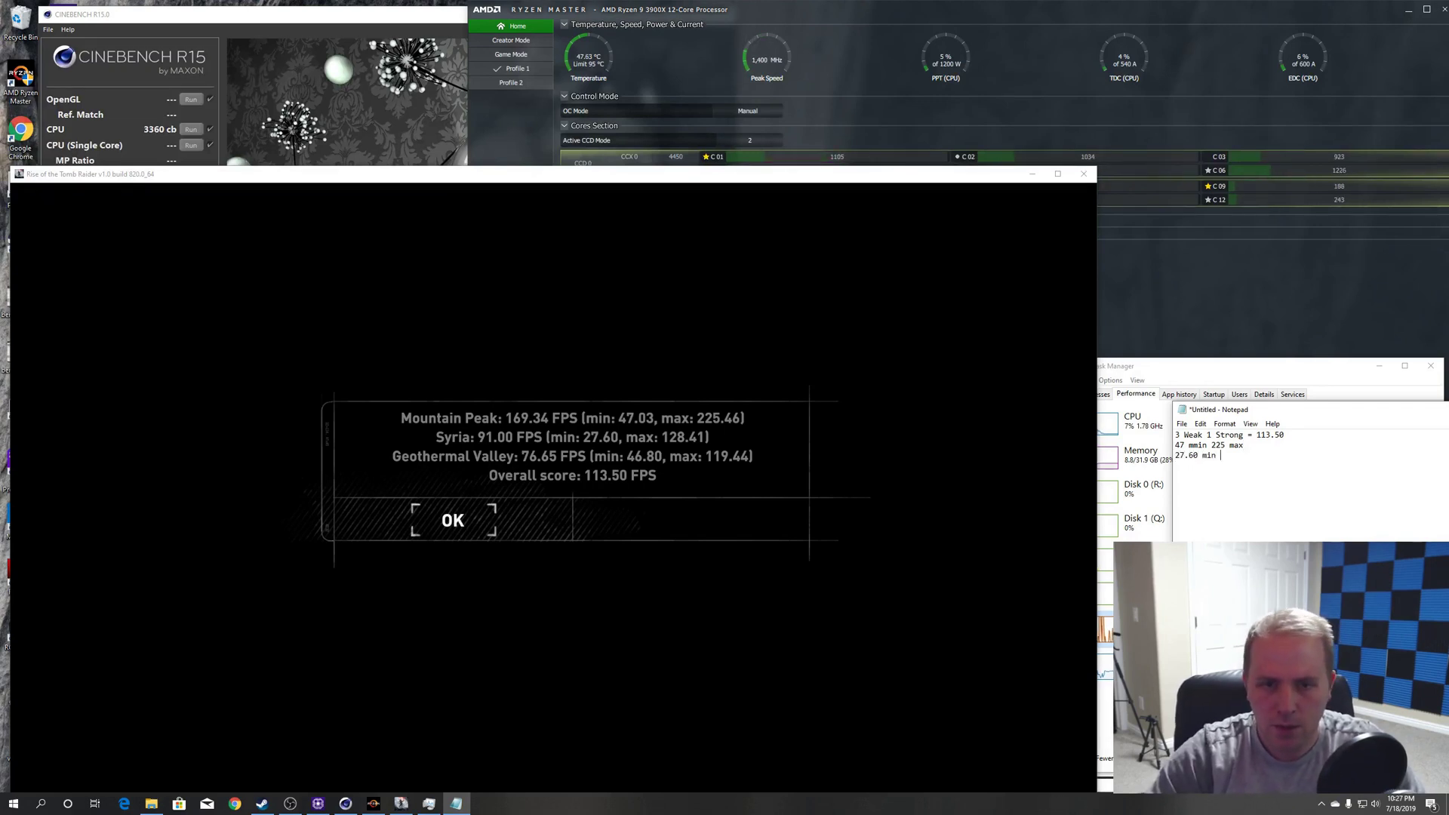
type("128.41 max")
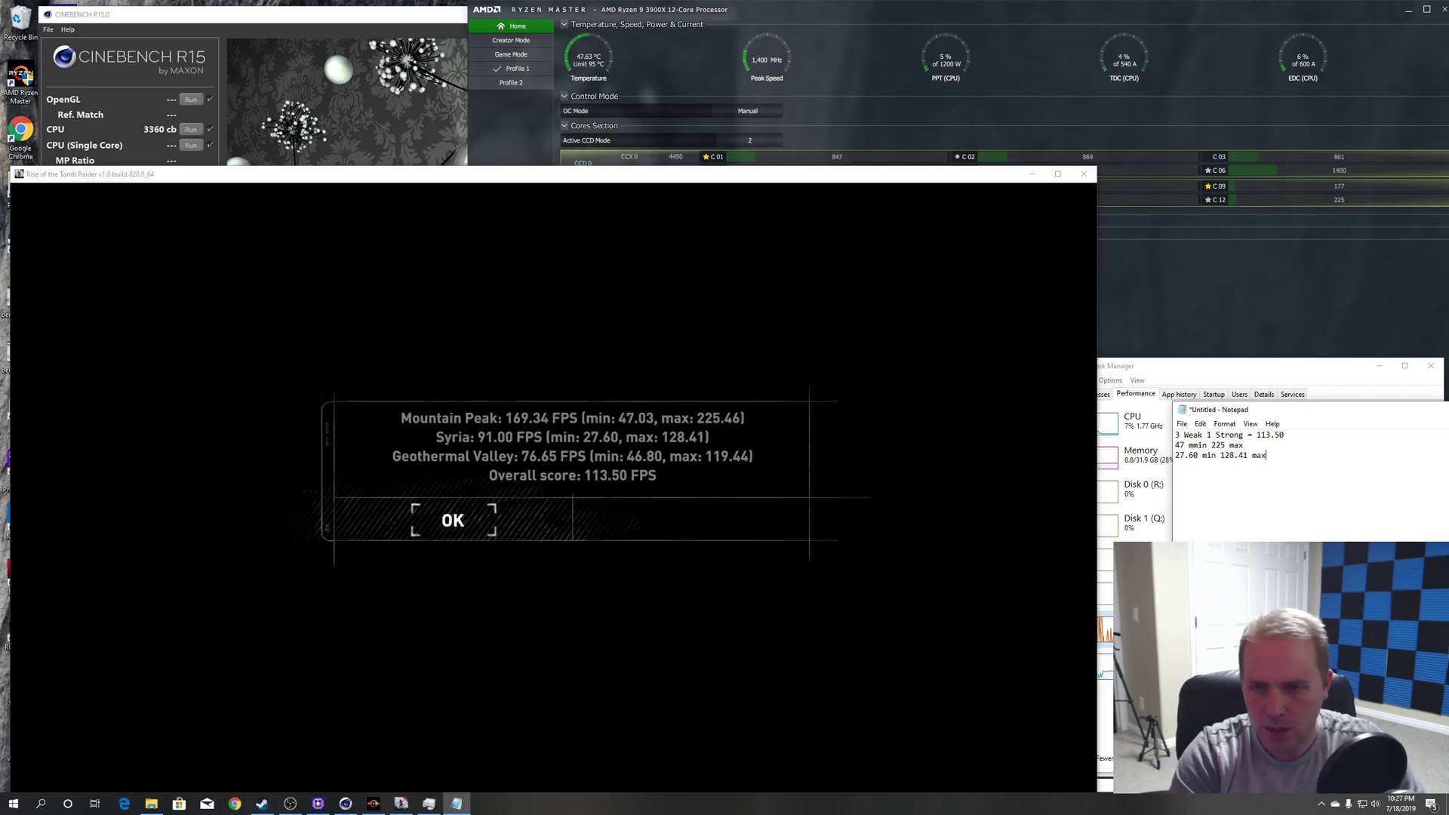
key("Return")
type("46.8 ")
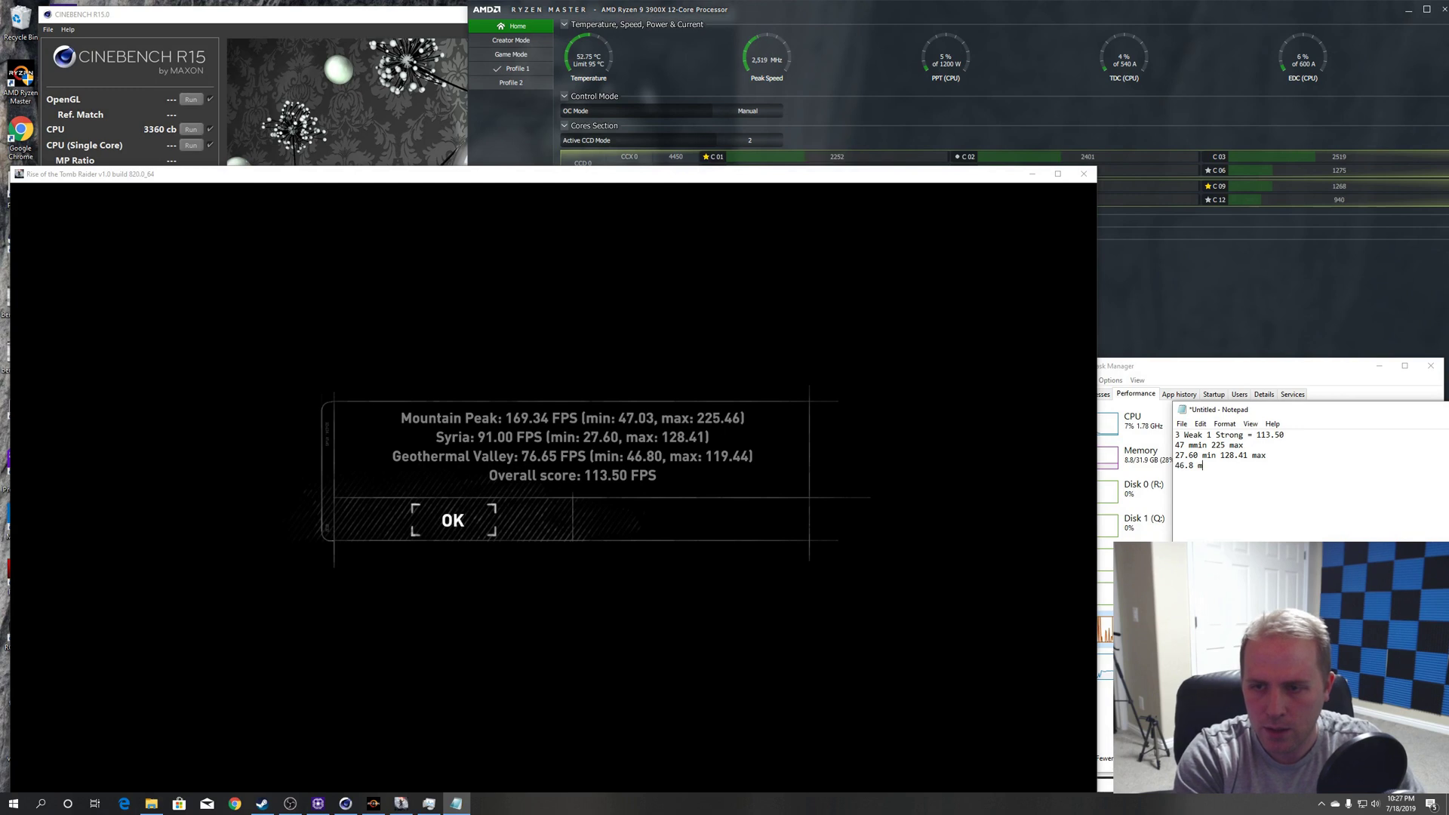
type("min 119")
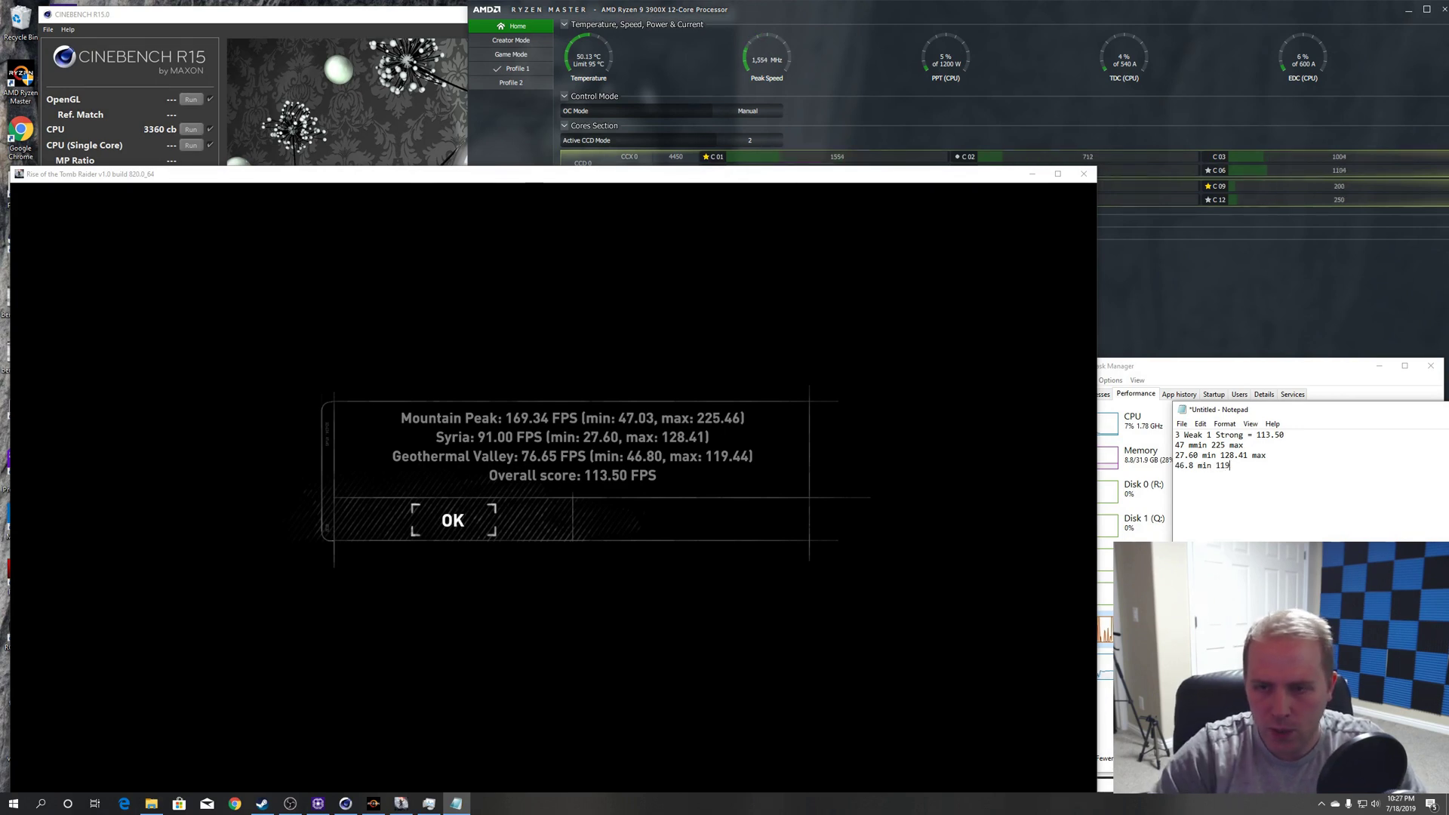
type(".44 max")
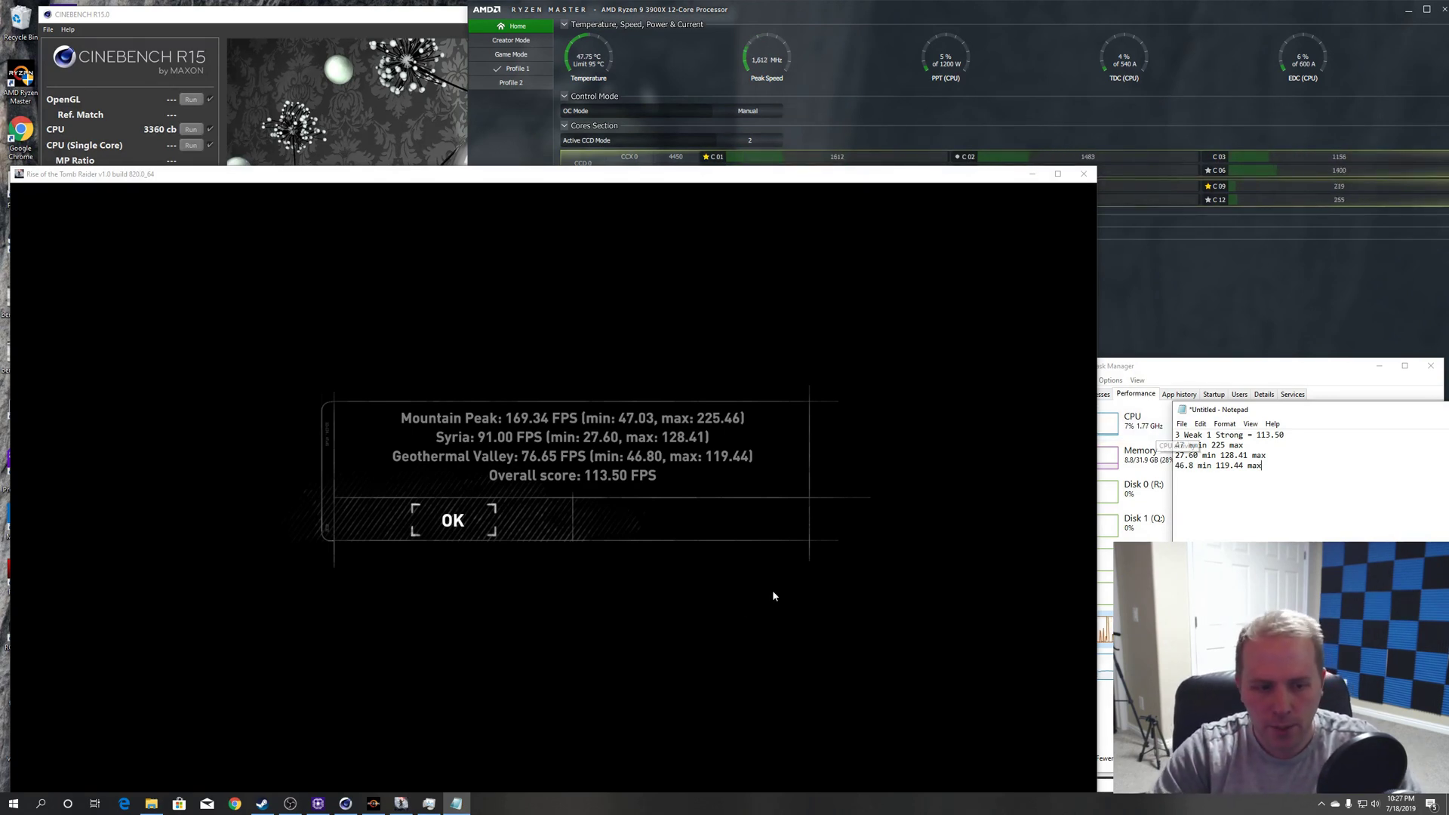
Launch Process Lasso and allow it to run with administrator rights.
left_click(14, 807)
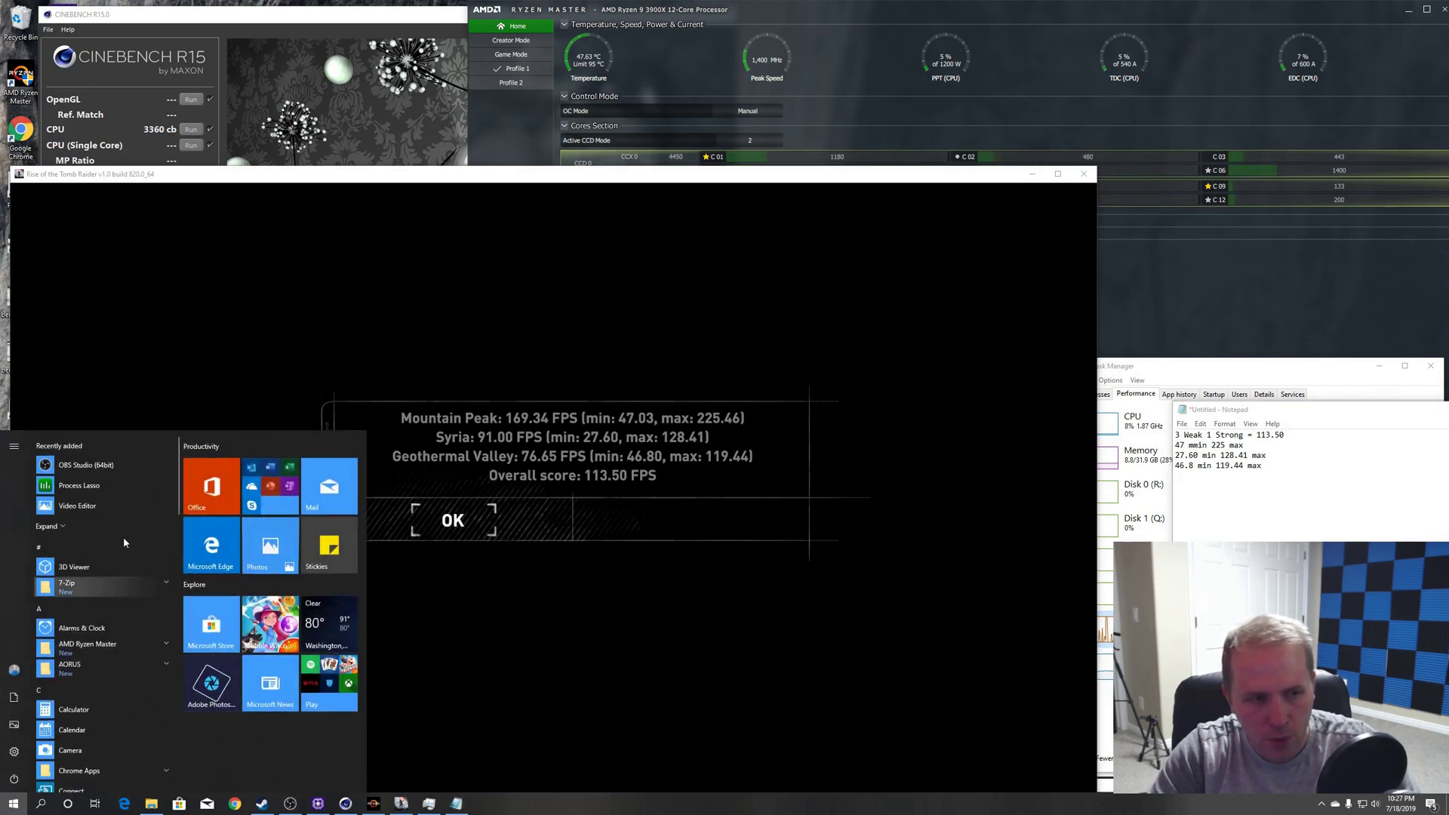
left_click(80, 485)
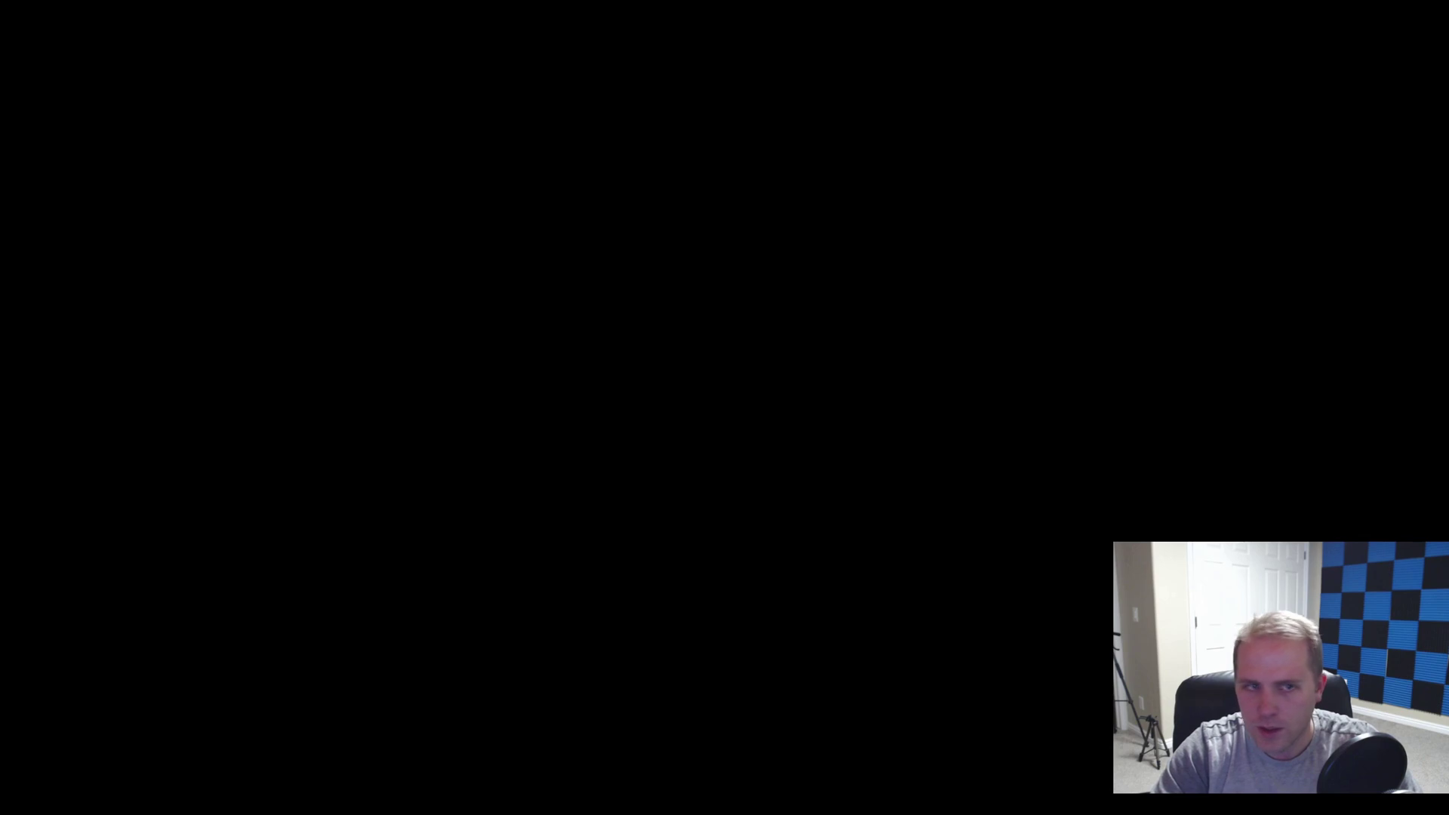
key("alt+y")
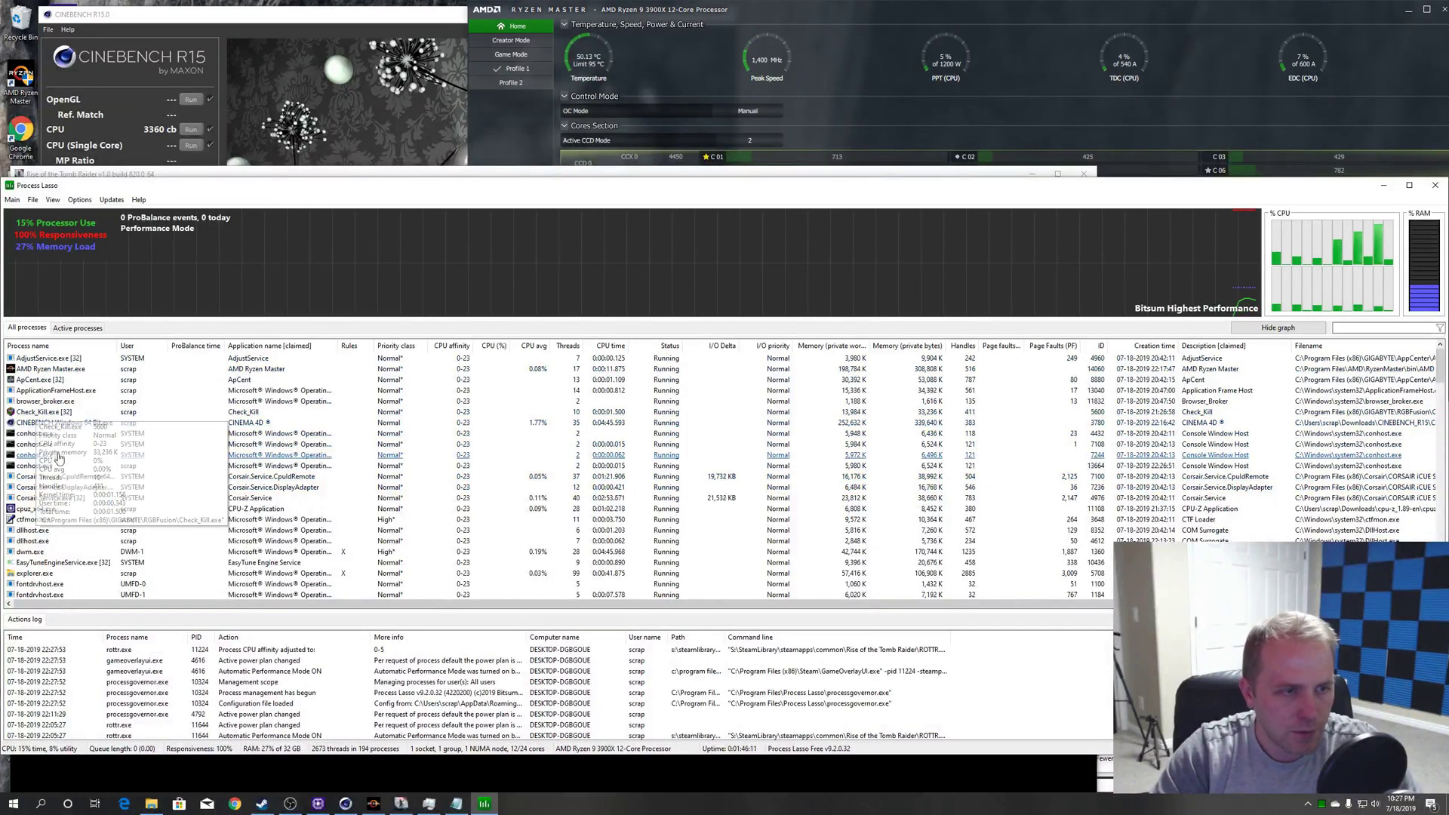
Find the Rise of the Tomb Raider process and display its permanent (Always) CPU affinity list.
scroll(61, 498, "down", 5)
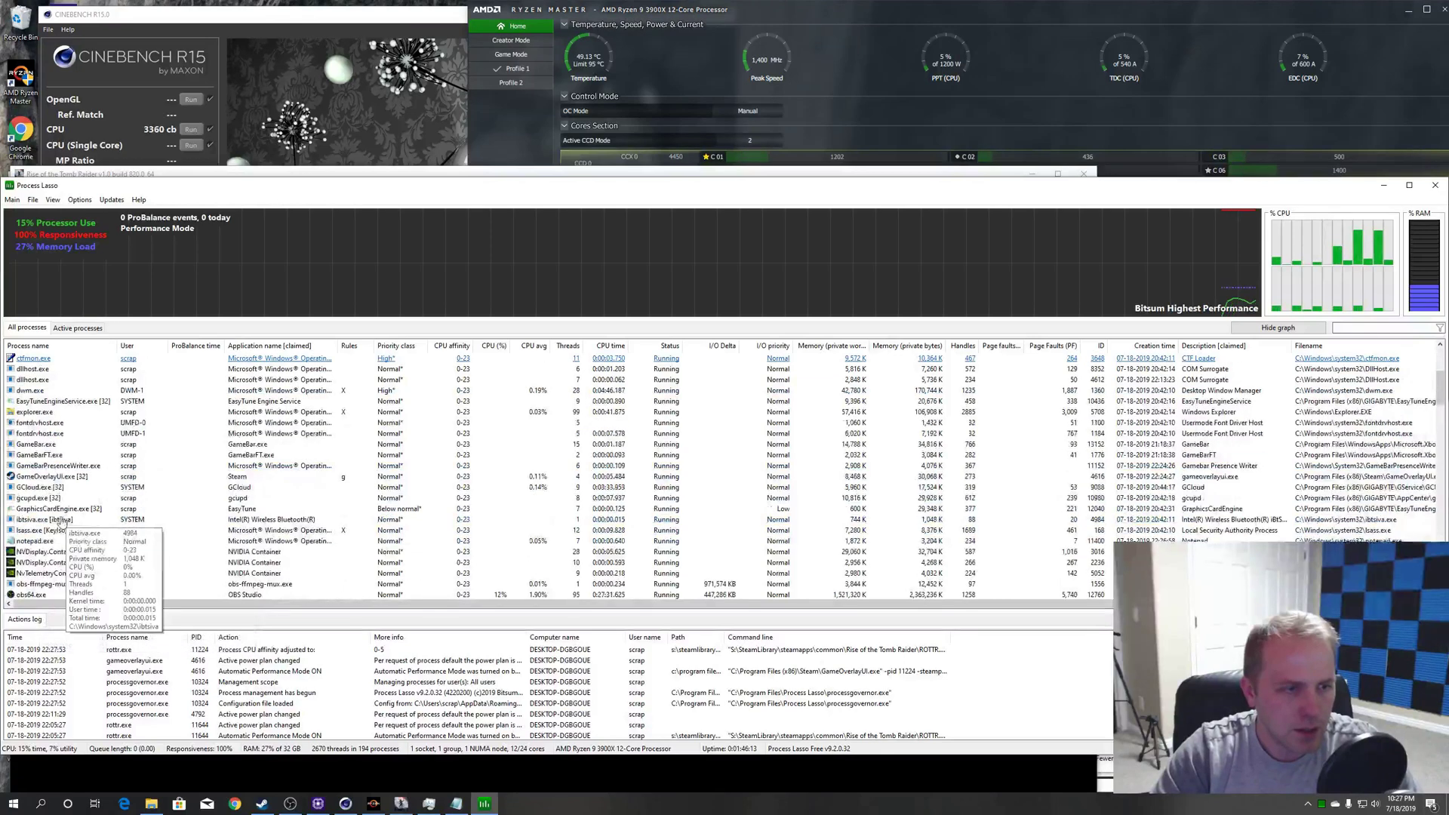
scroll(61, 520, "down", 4)
right_click(27, 530)
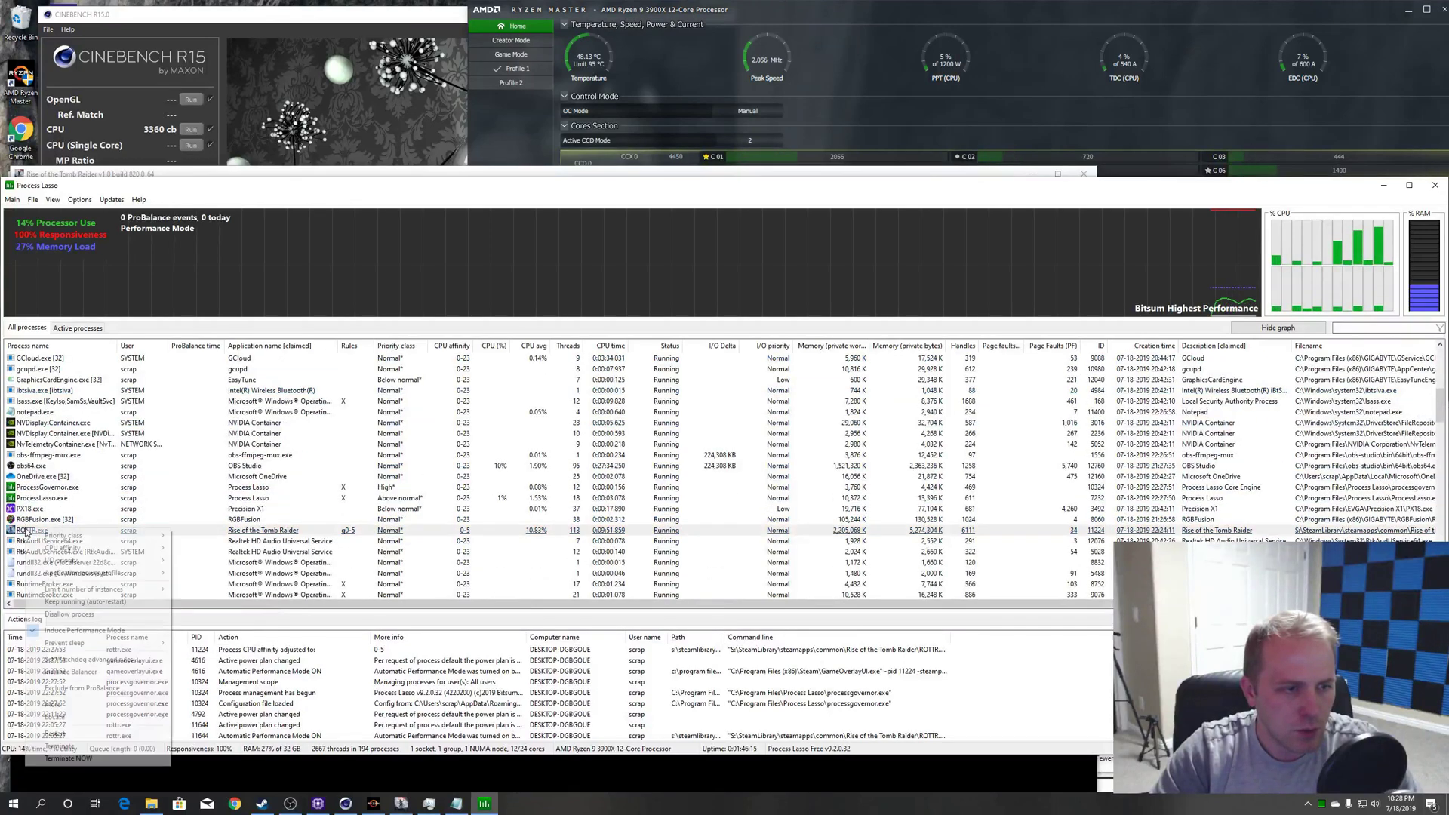
mouse_move(124, 553)
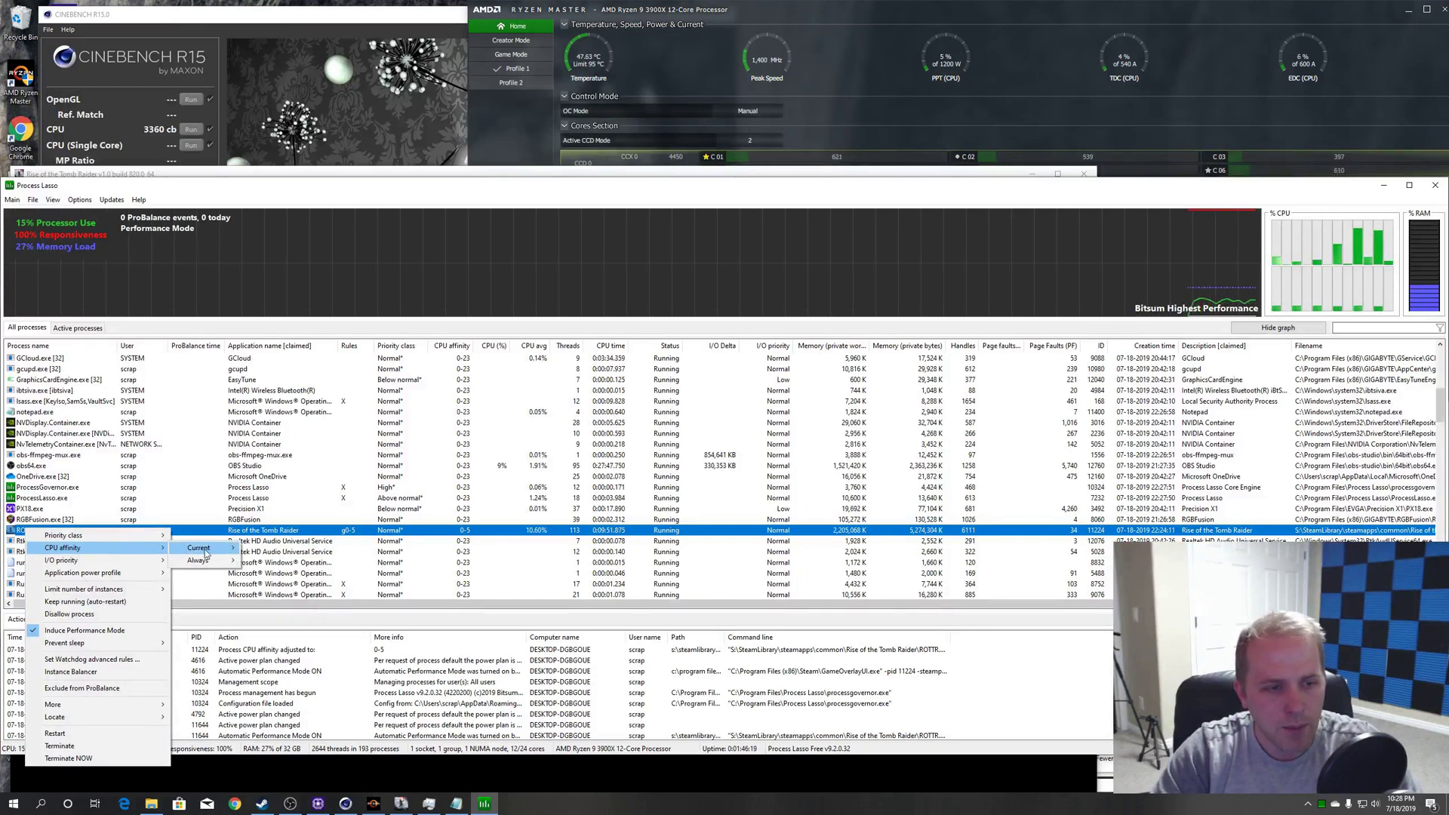
mouse_move(205, 559)
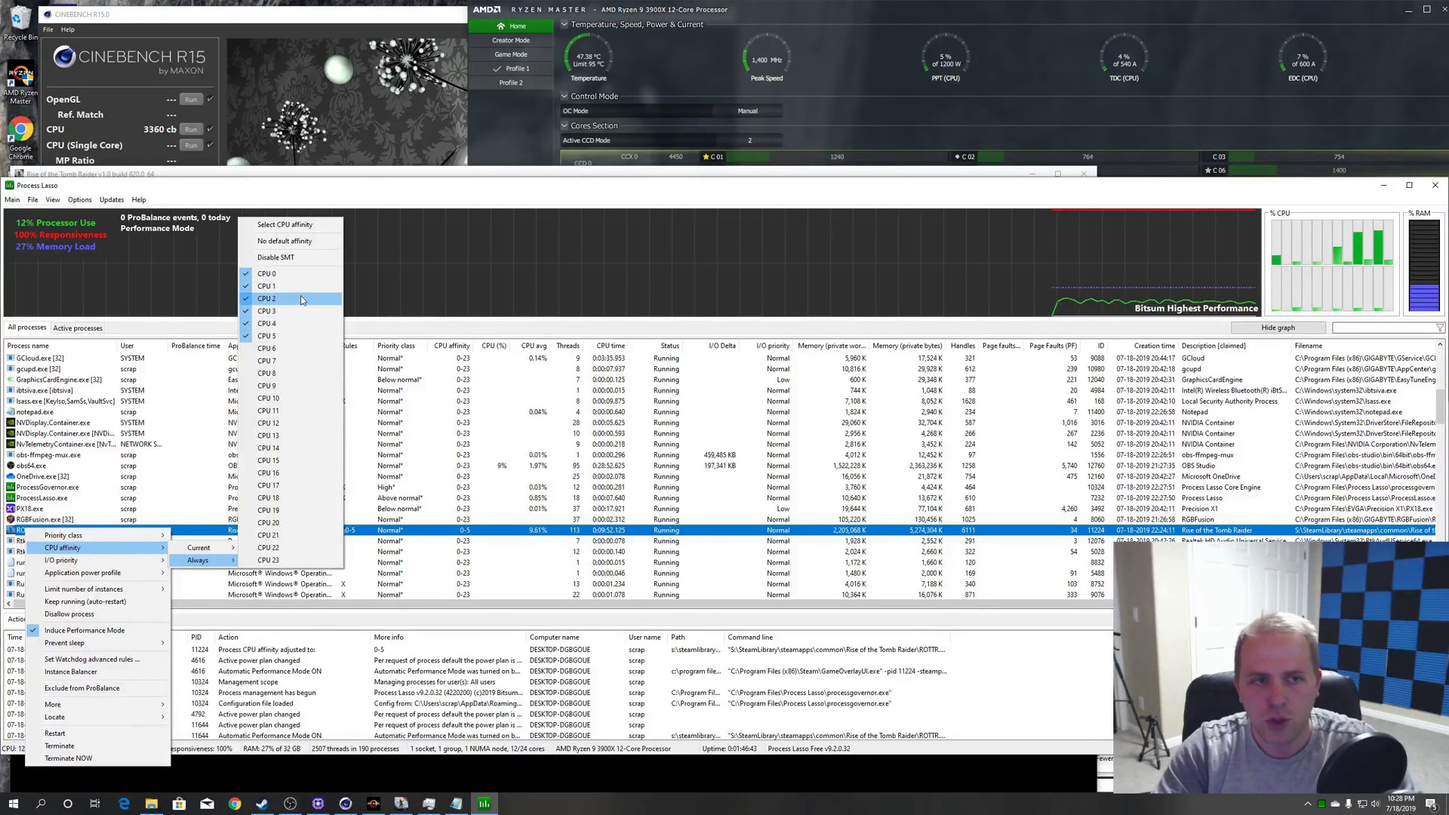
Minimize Process Lasso, Notepad and the OBS window so that only the game's benchmark results cover the lower desktop.
left_click(1380, 186)
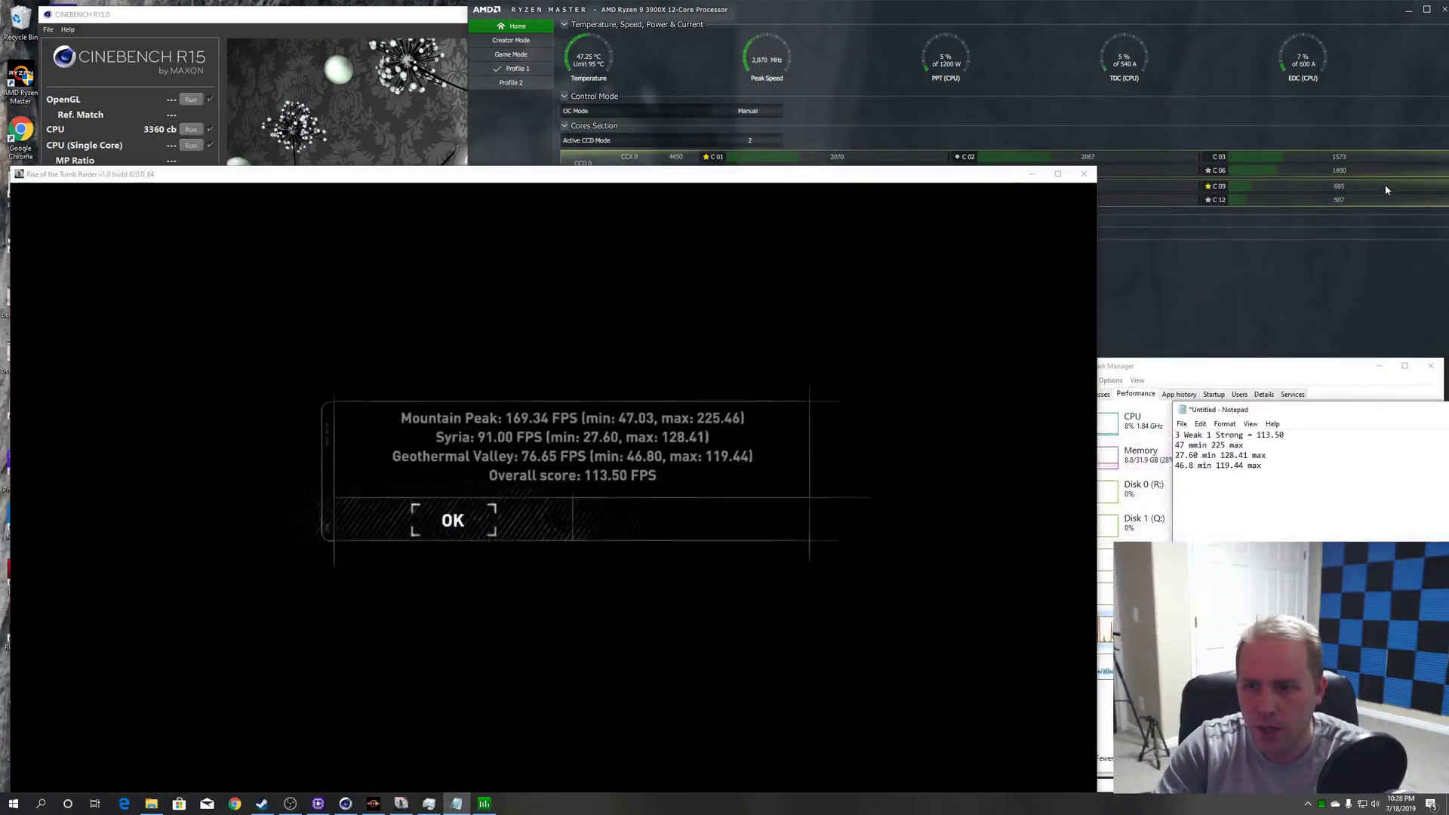
left_click(1257, 410)
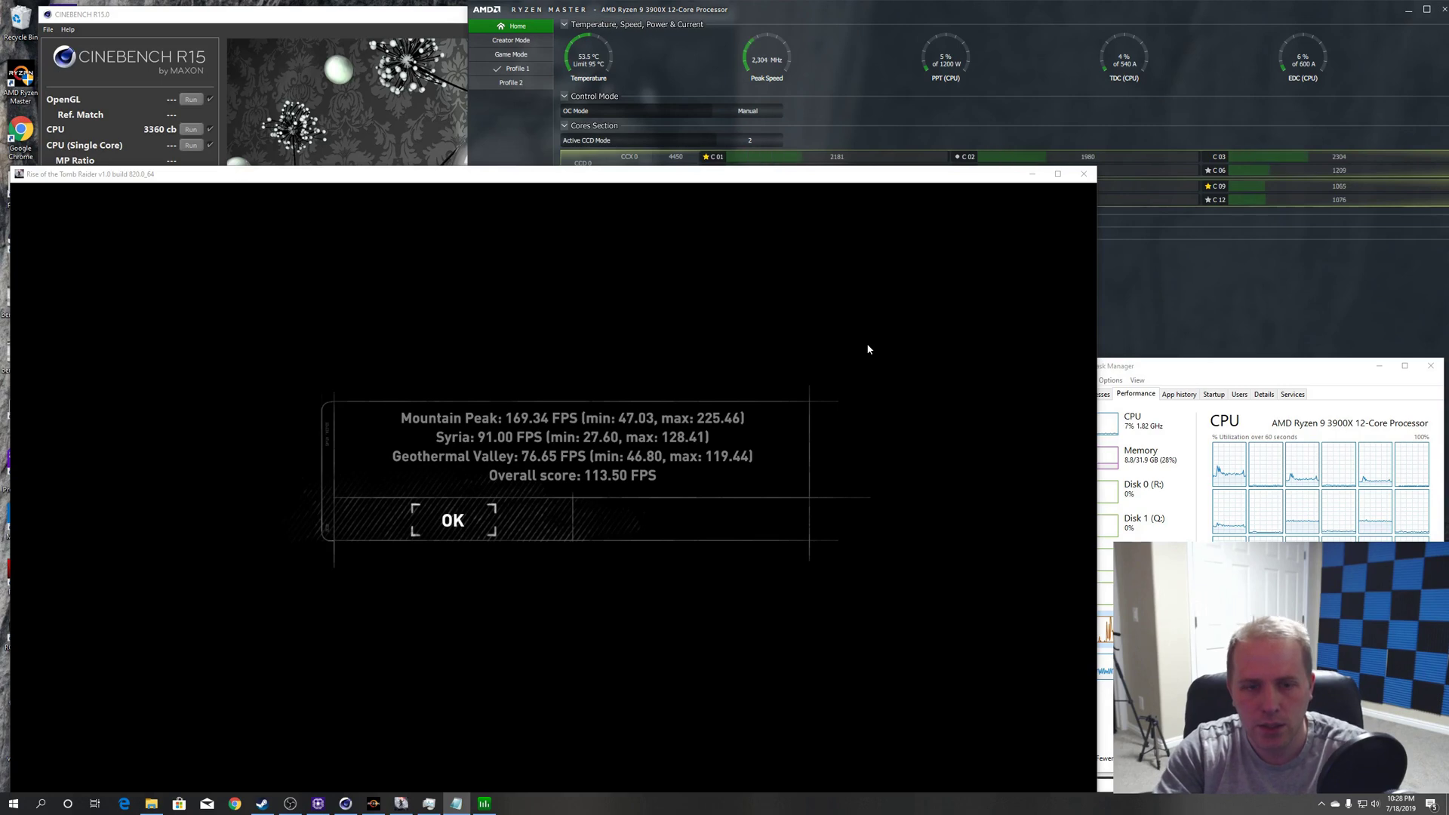
left_click(290, 803)
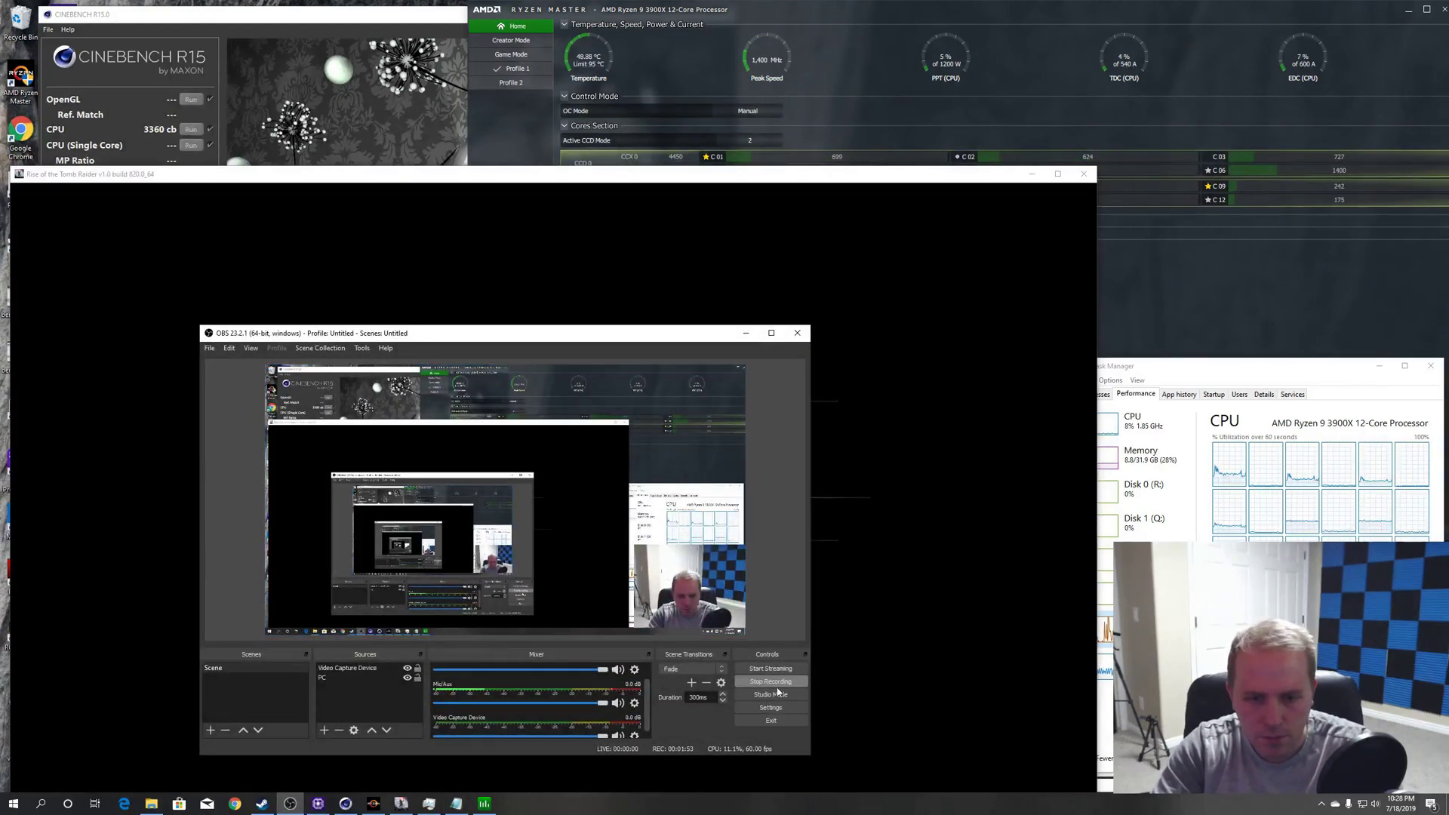
left_click(746, 333)
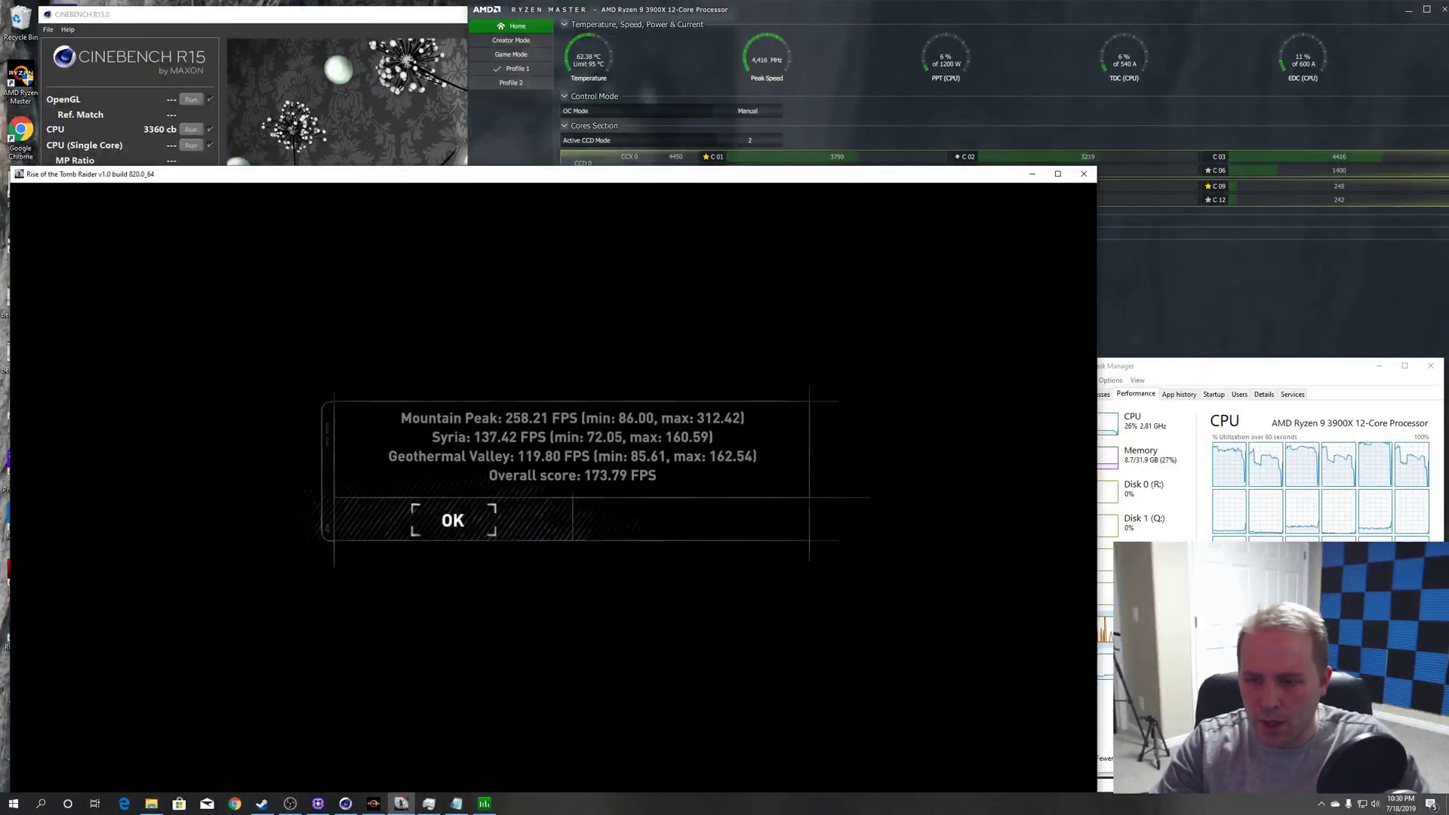
Minimize OBS and place the Ryzen Master and Task Manager windows side by side above Notepad.
key("alt+Tab")
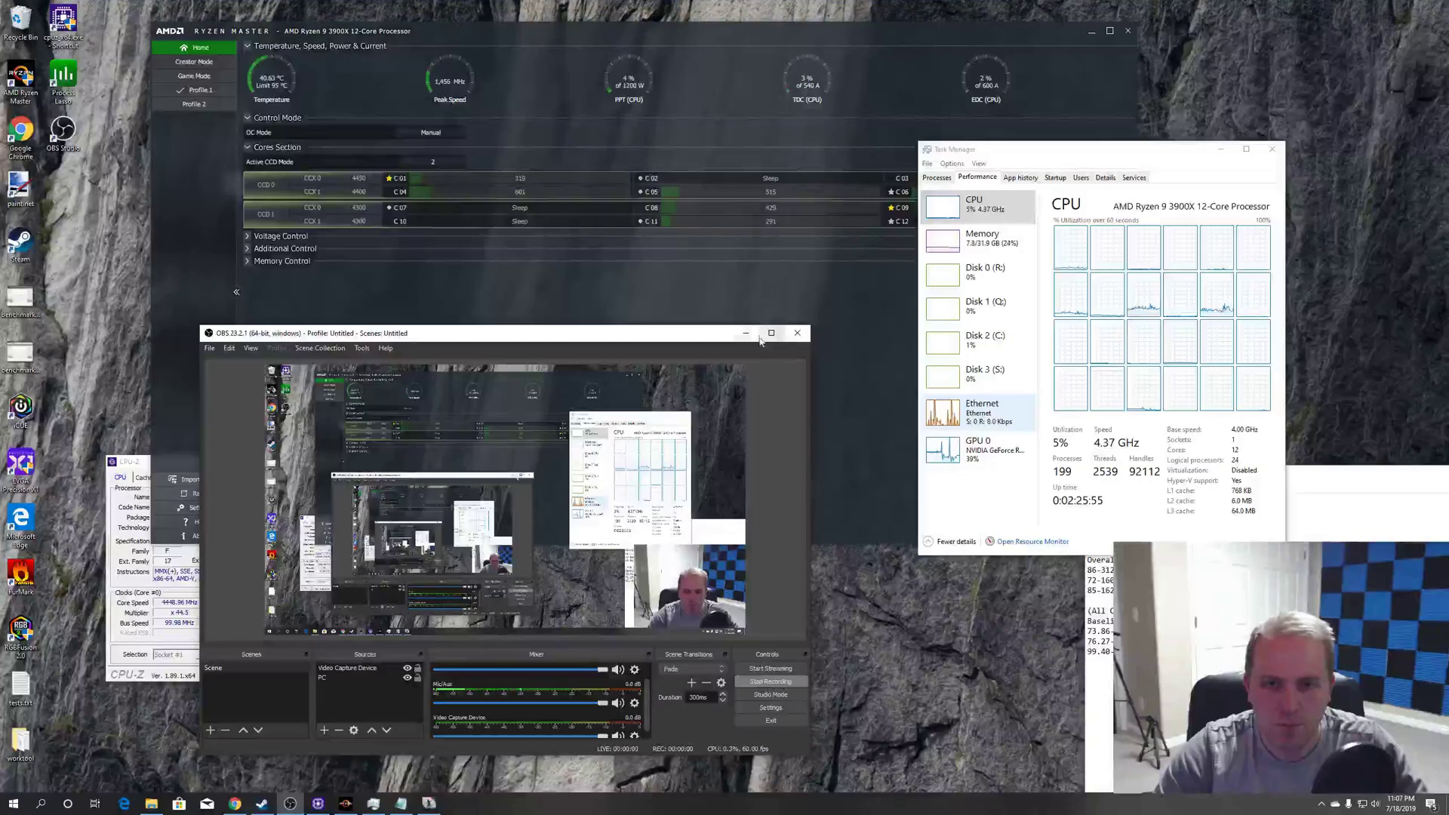
left_click(749, 335)
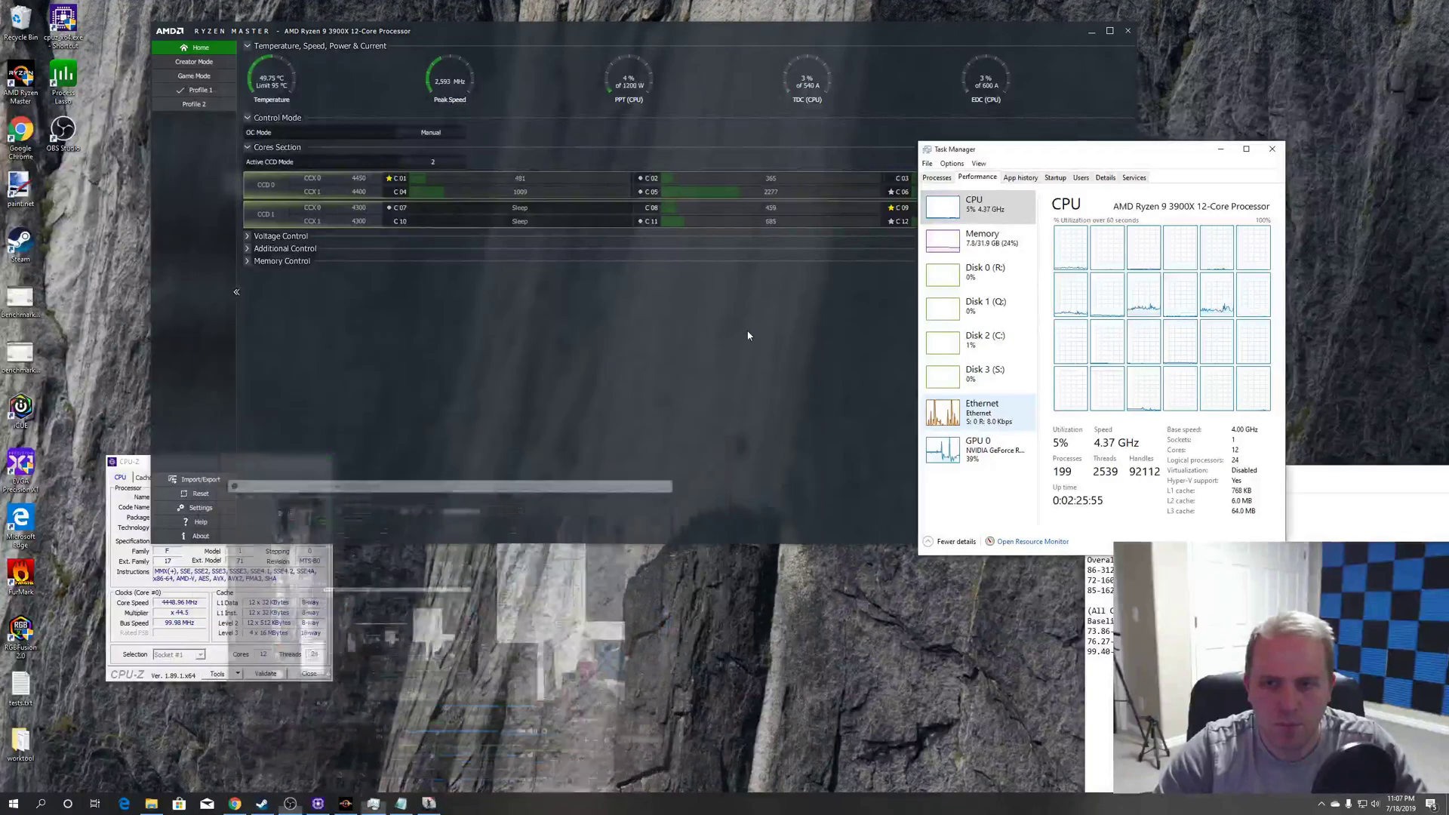
left_click_drag(904, 28, 811, 45)
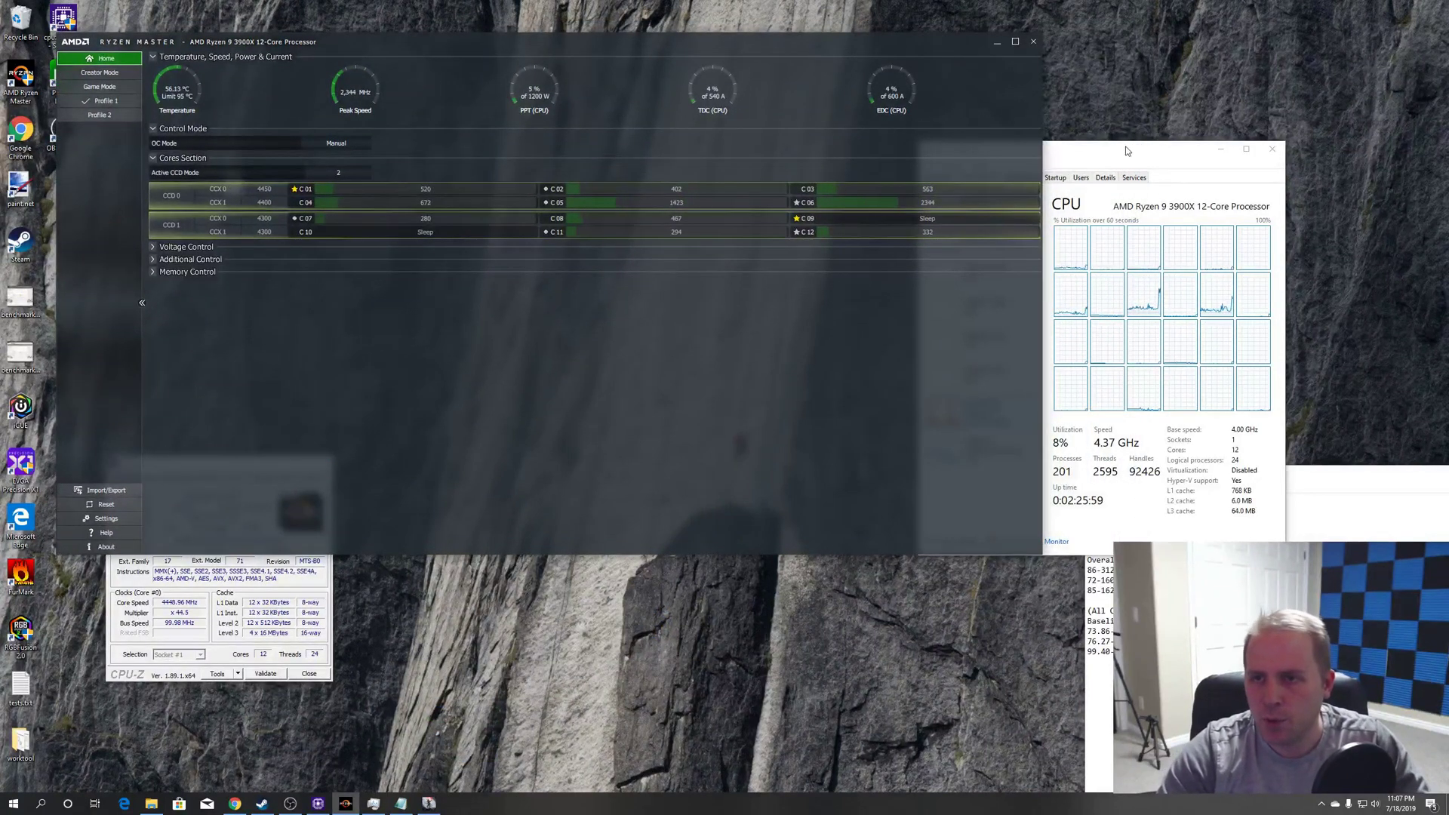
mouse_move(1093, 164)
left_mouse_down()
mouse_move(1195, 105)
mouse_move(1247, 57)
mouse_move(1241, 42)
left_mouse_up()
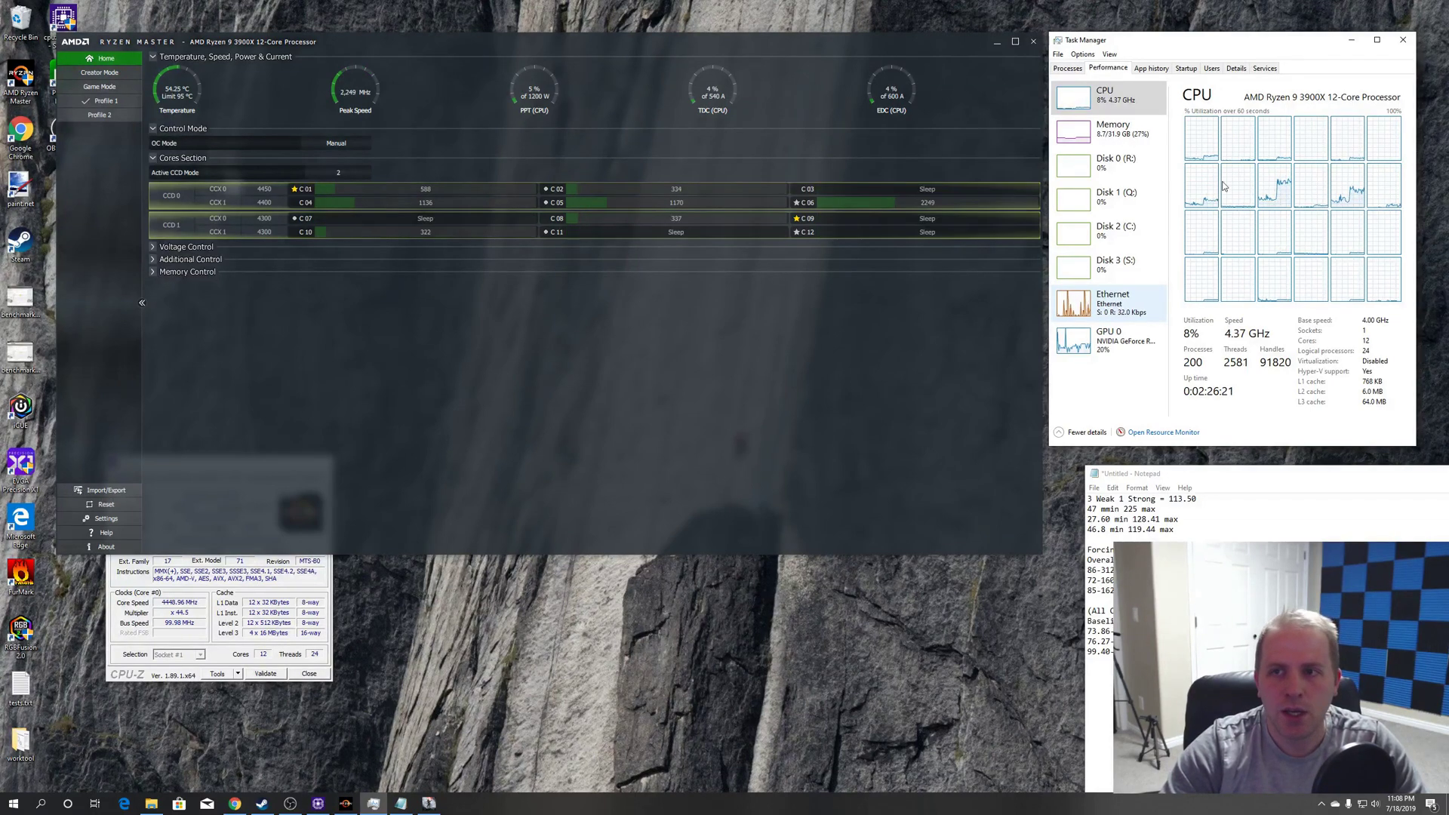
Arrange Task Manager beside Ryzen Master and raise the Notepad window so that all the benchmark notes can be read.
left_click_drag(1238, 46, 663, 391)
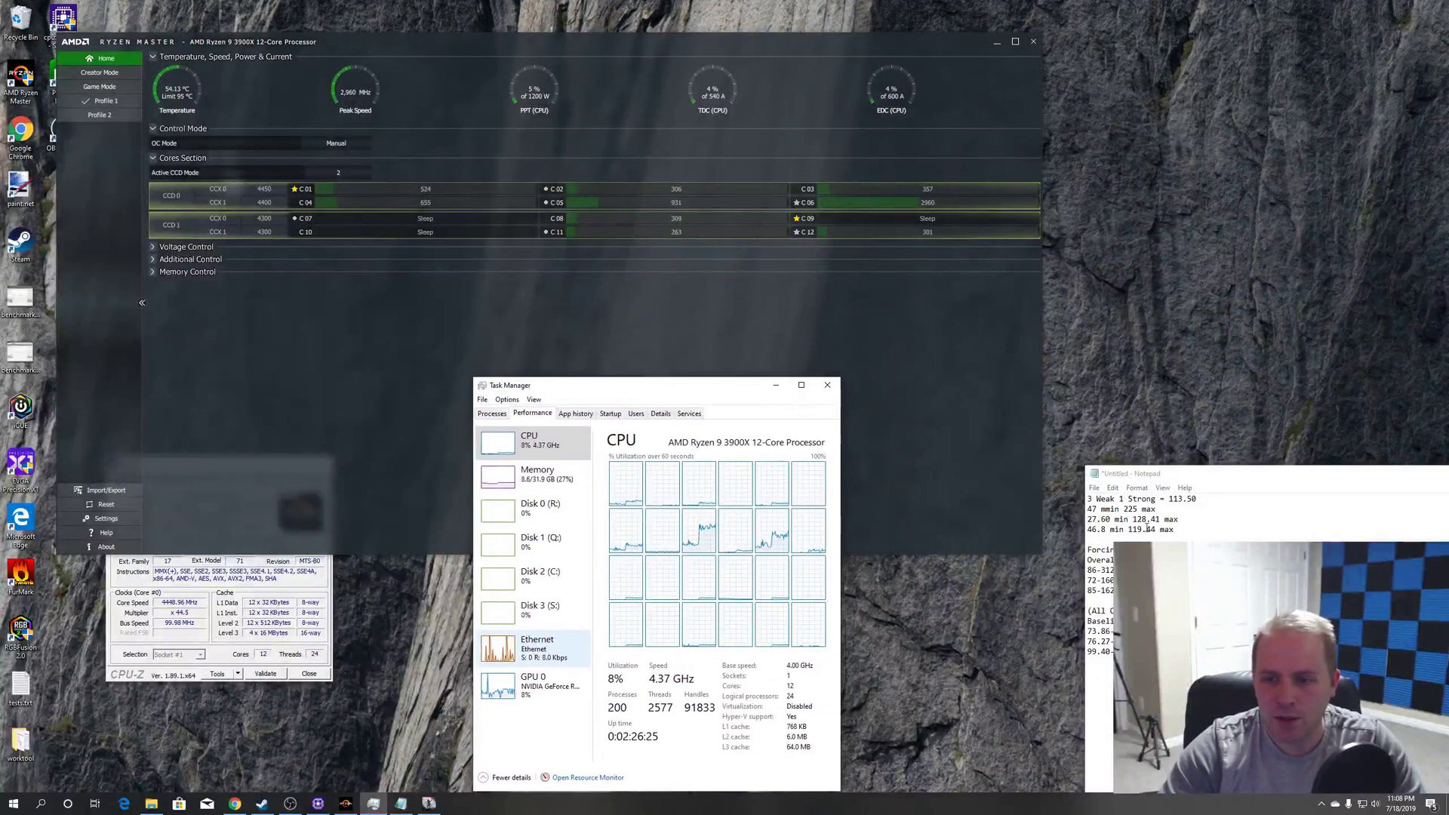
left_click(1205, 499)
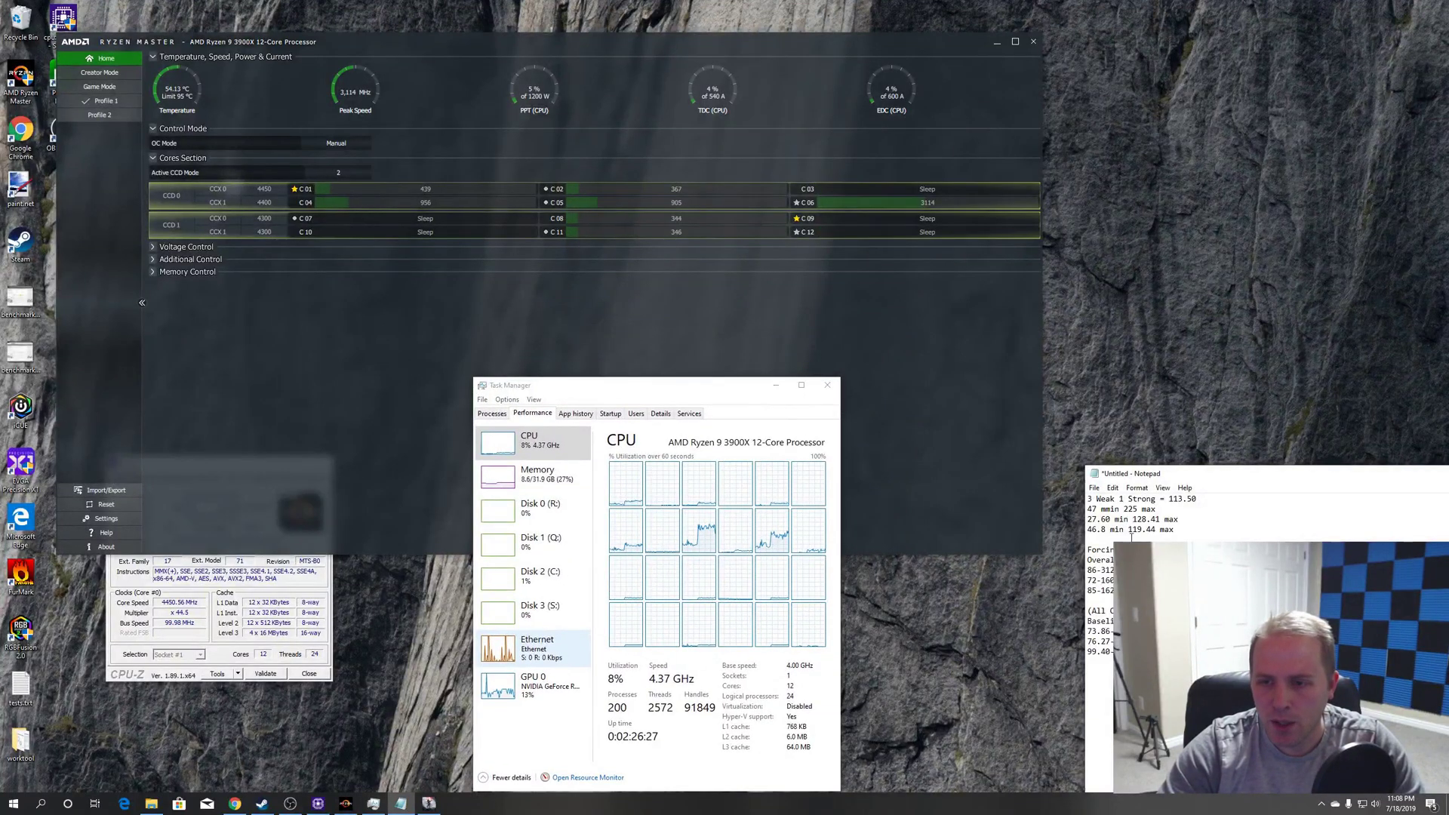
left_click_drag(1205, 499, 1168, 499)
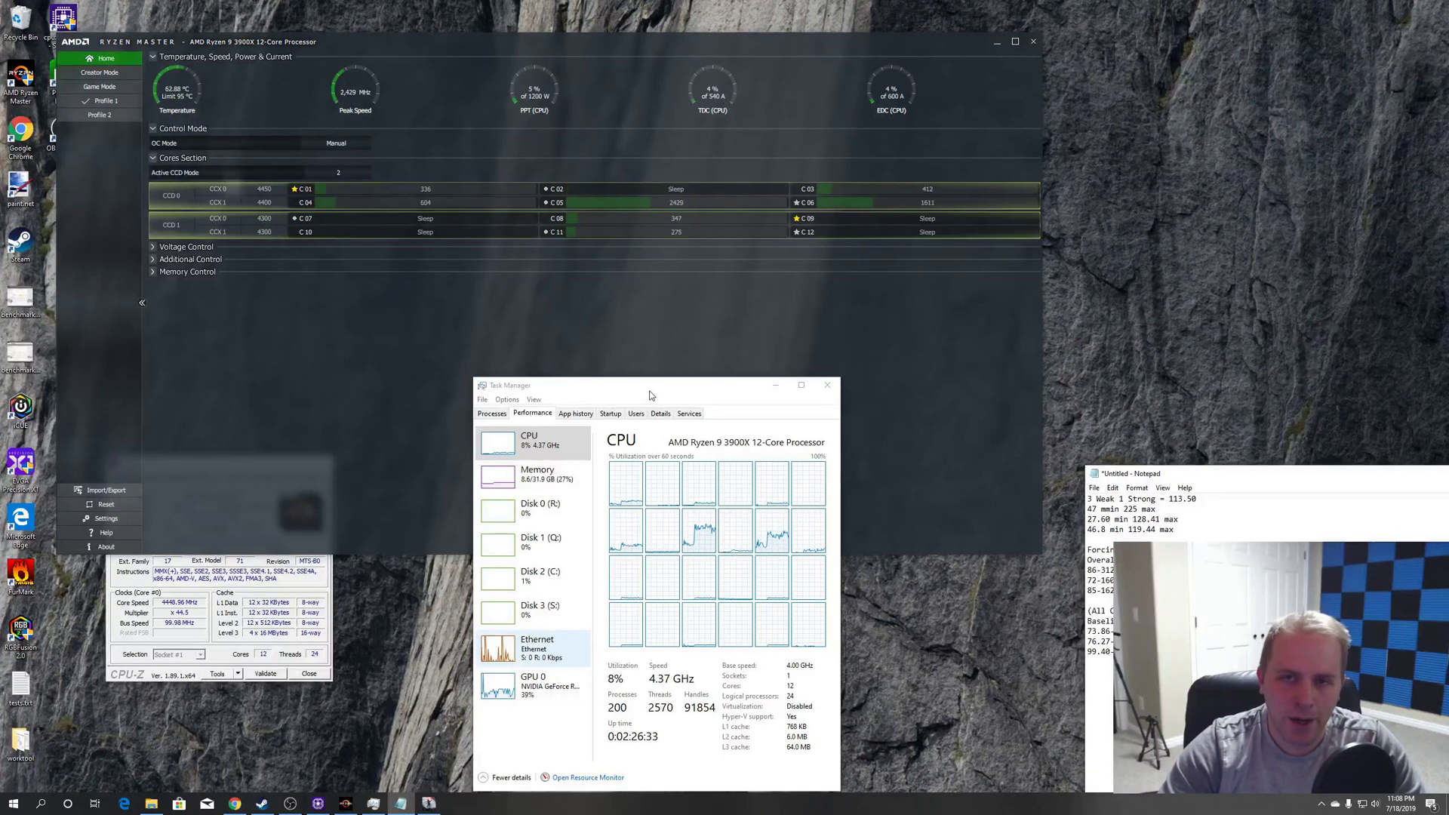
left_click_drag(650, 395, 1243, 50)
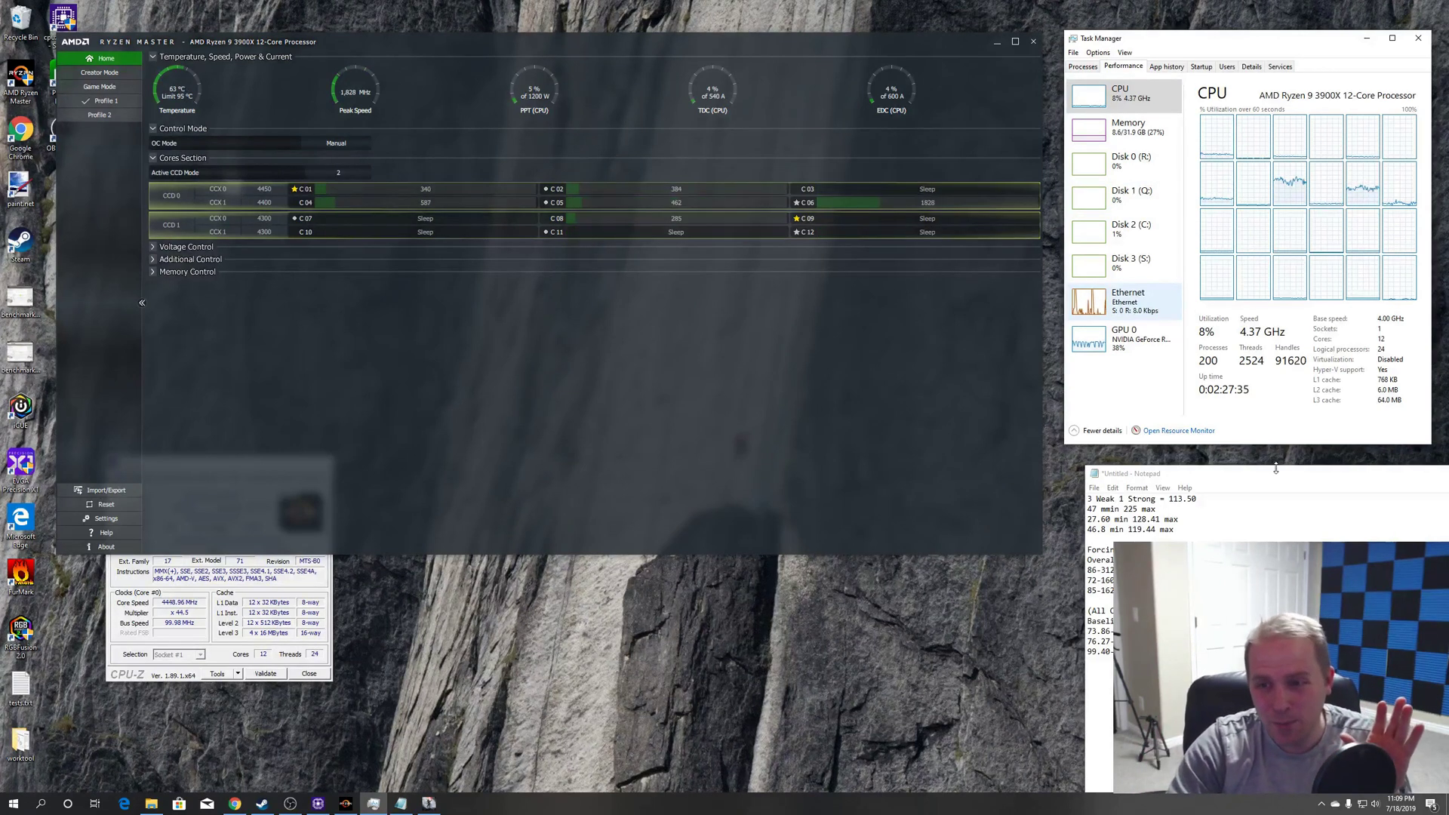
left_click_drag(1268, 476, 1256, 349)
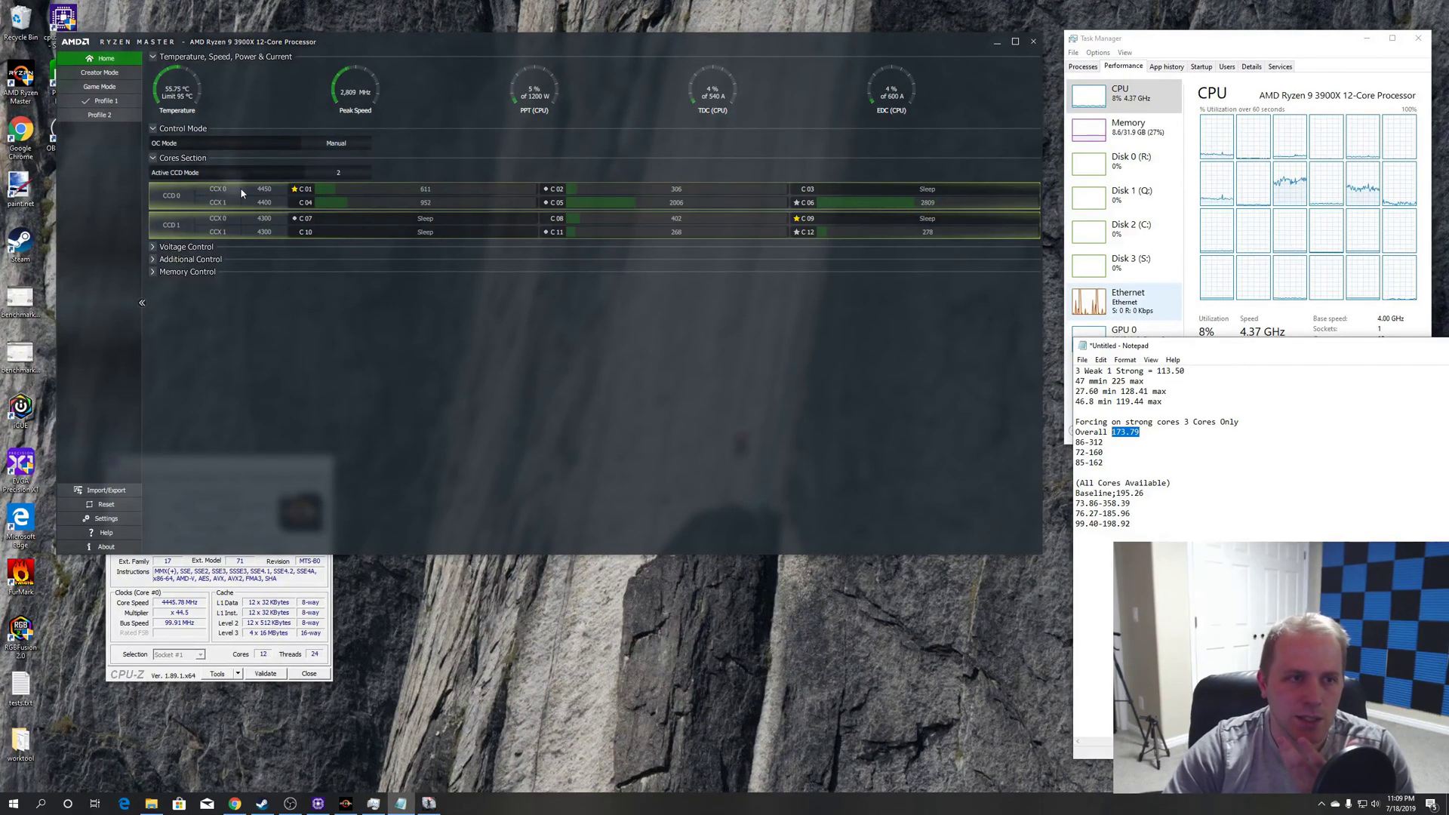
Move Task Manager off Notepad onto the lower part of Ryzen Master and highlight "3 Cores Only" in the notes.
left_click(1226, 152)
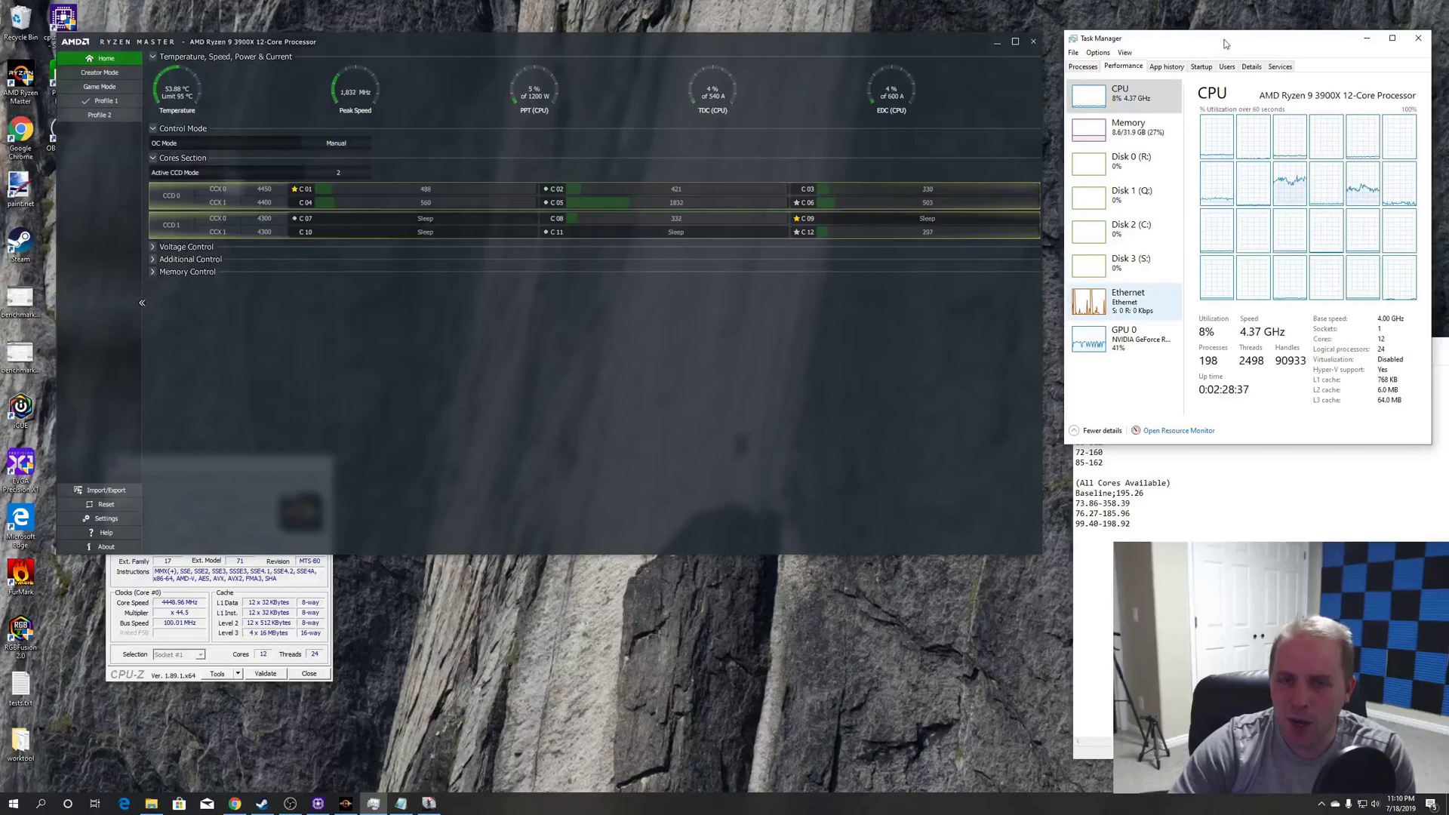
left_click_drag(1222, 48, 765, 357)
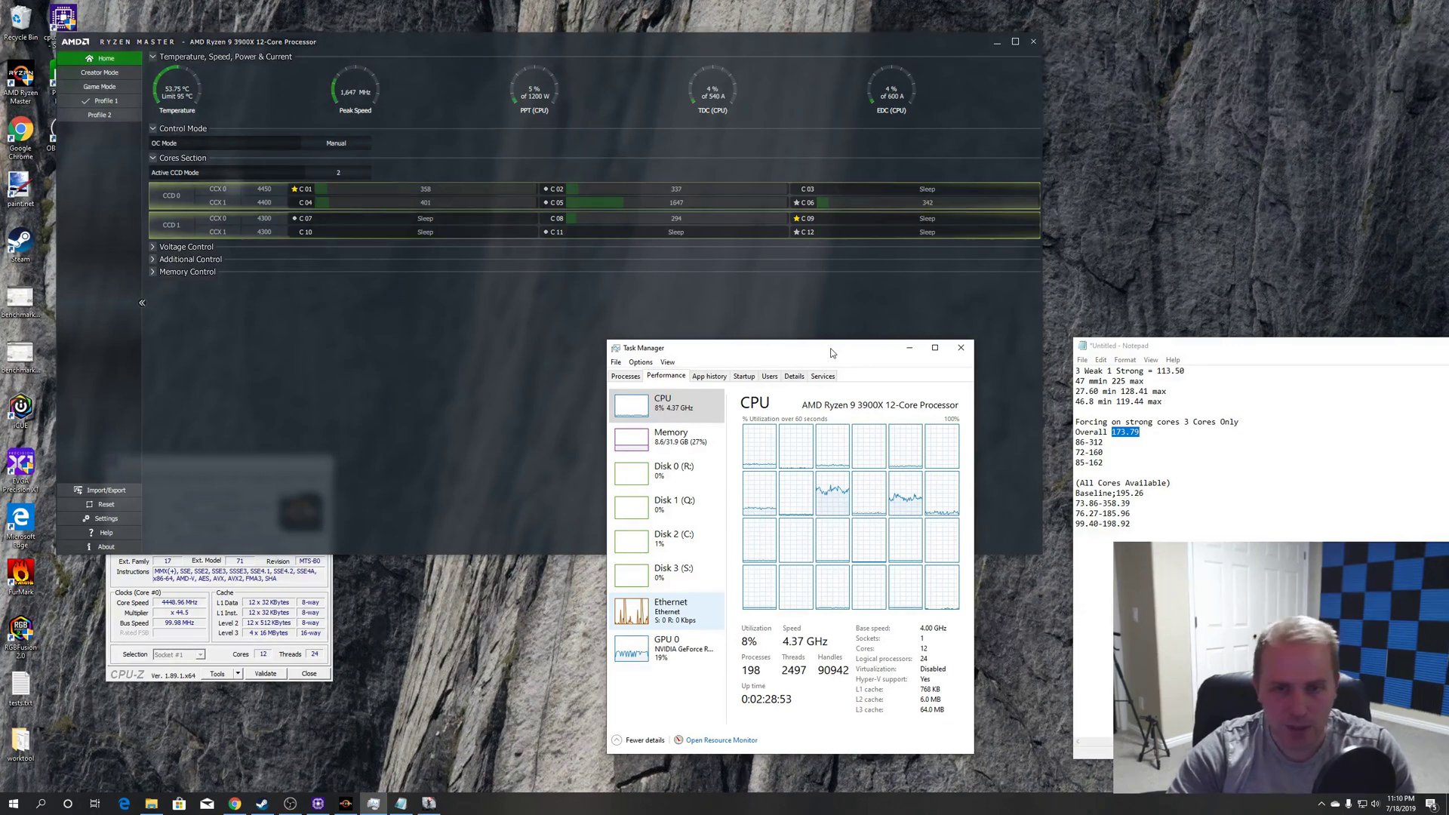
left_click_drag(831, 352, 764, 332)
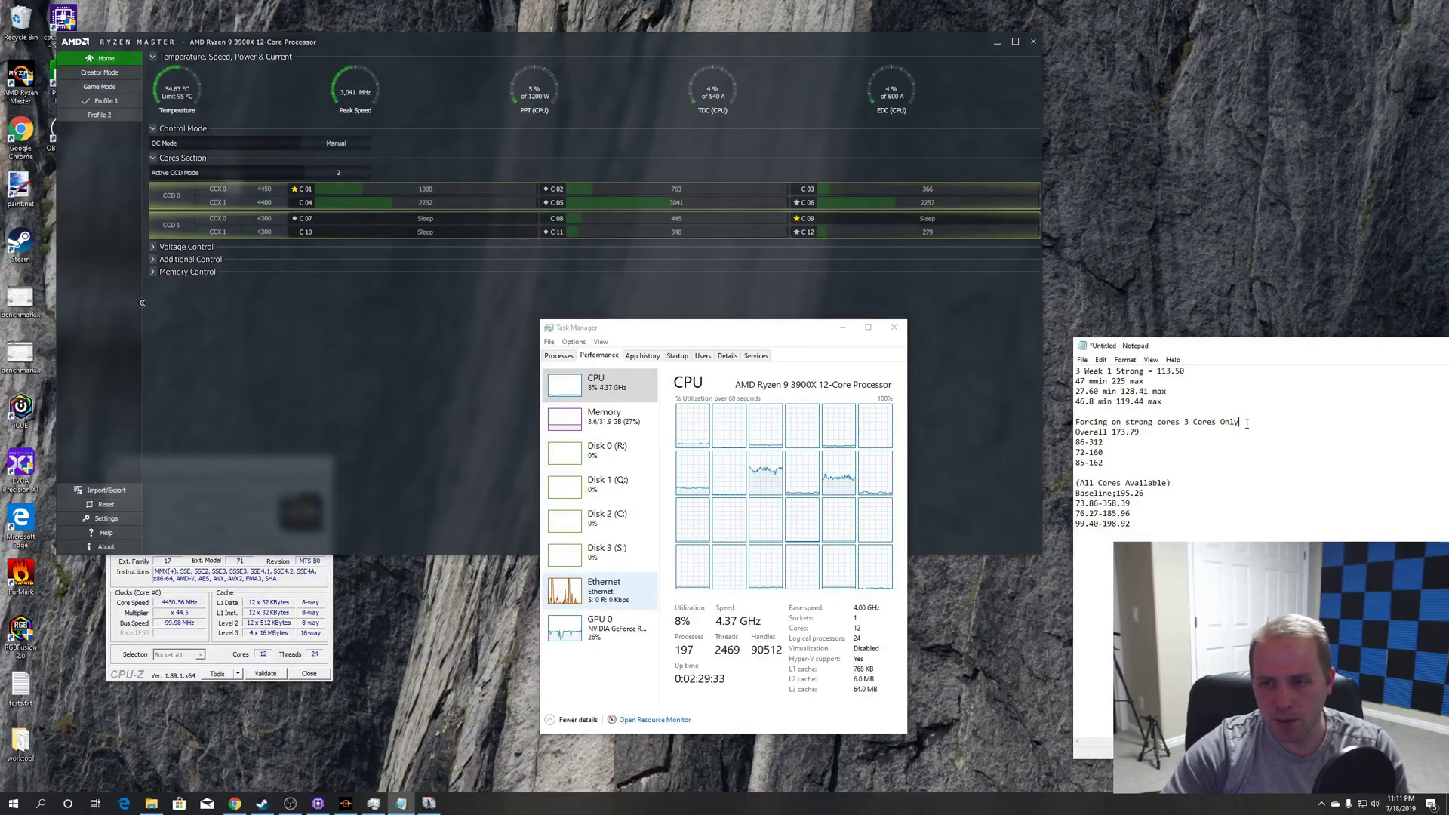
left_click_drag(1238, 423, 1183, 424)
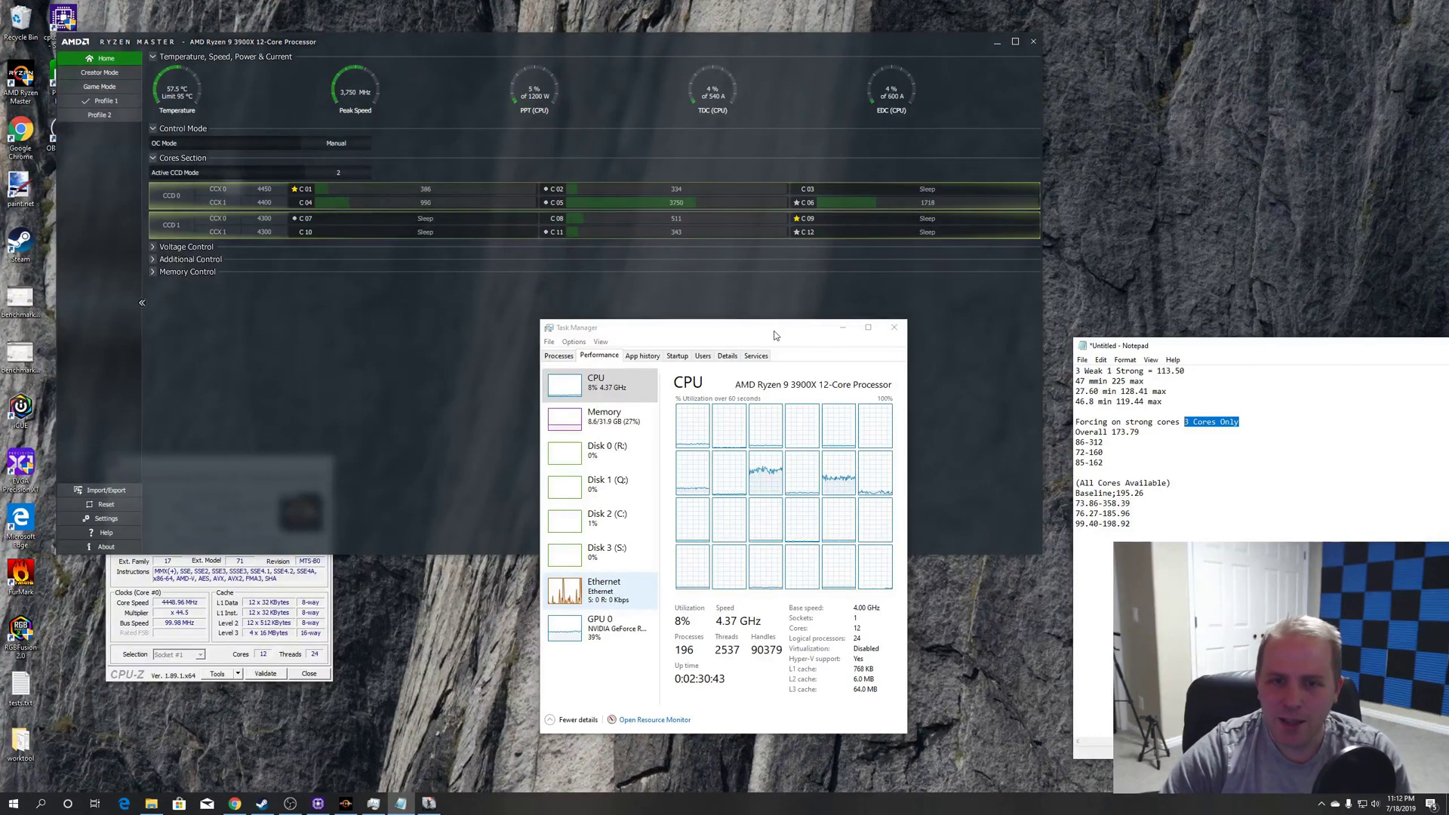
left_click_drag(774, 331, 744, 333)
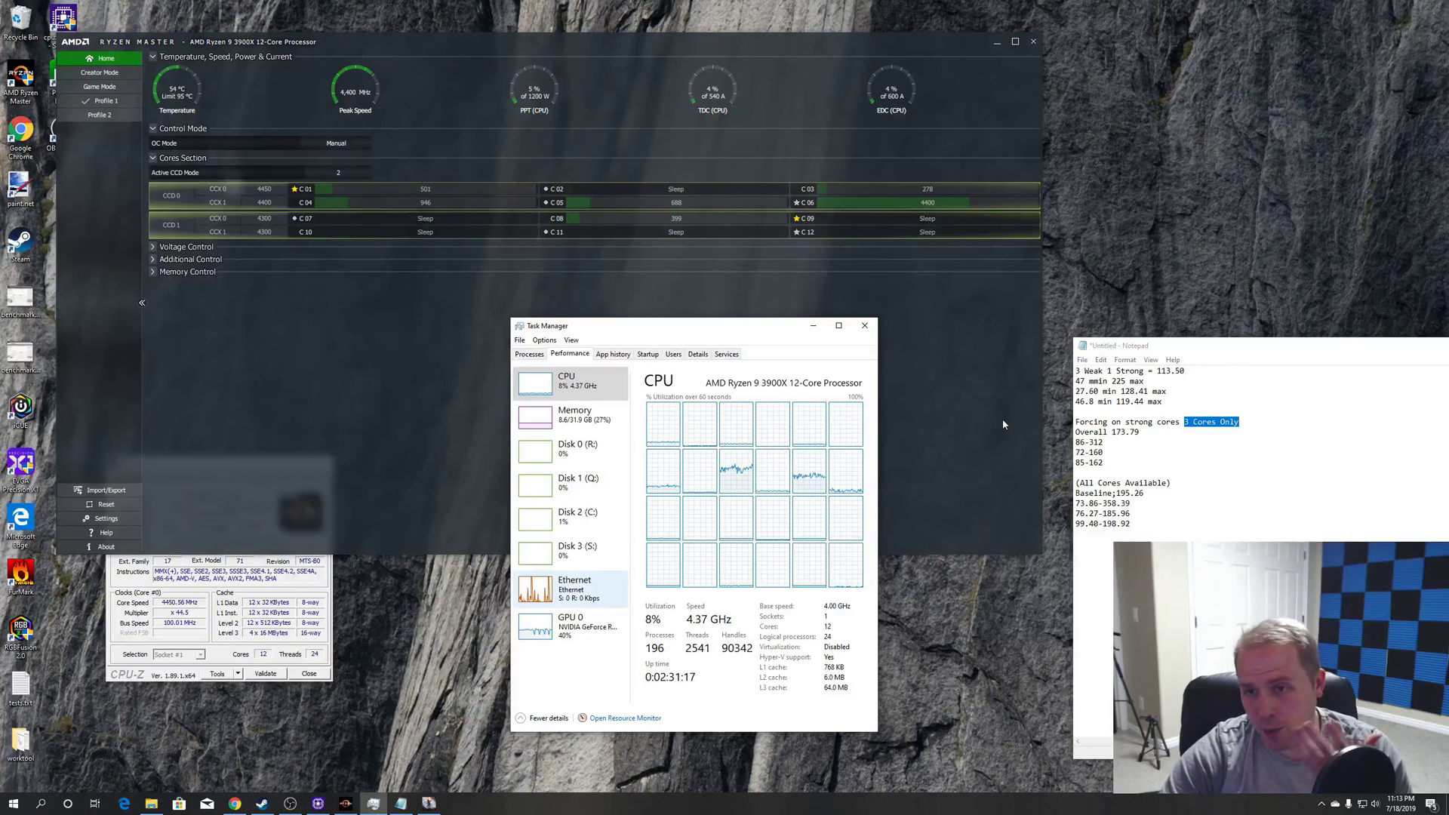
Highlight the note "3 Weak 1 Strong = 113.50" and reposition Task Manager and CPU-Z so that both windows are fully visible.
left_click_drag(1187, 370, 1076, 370)
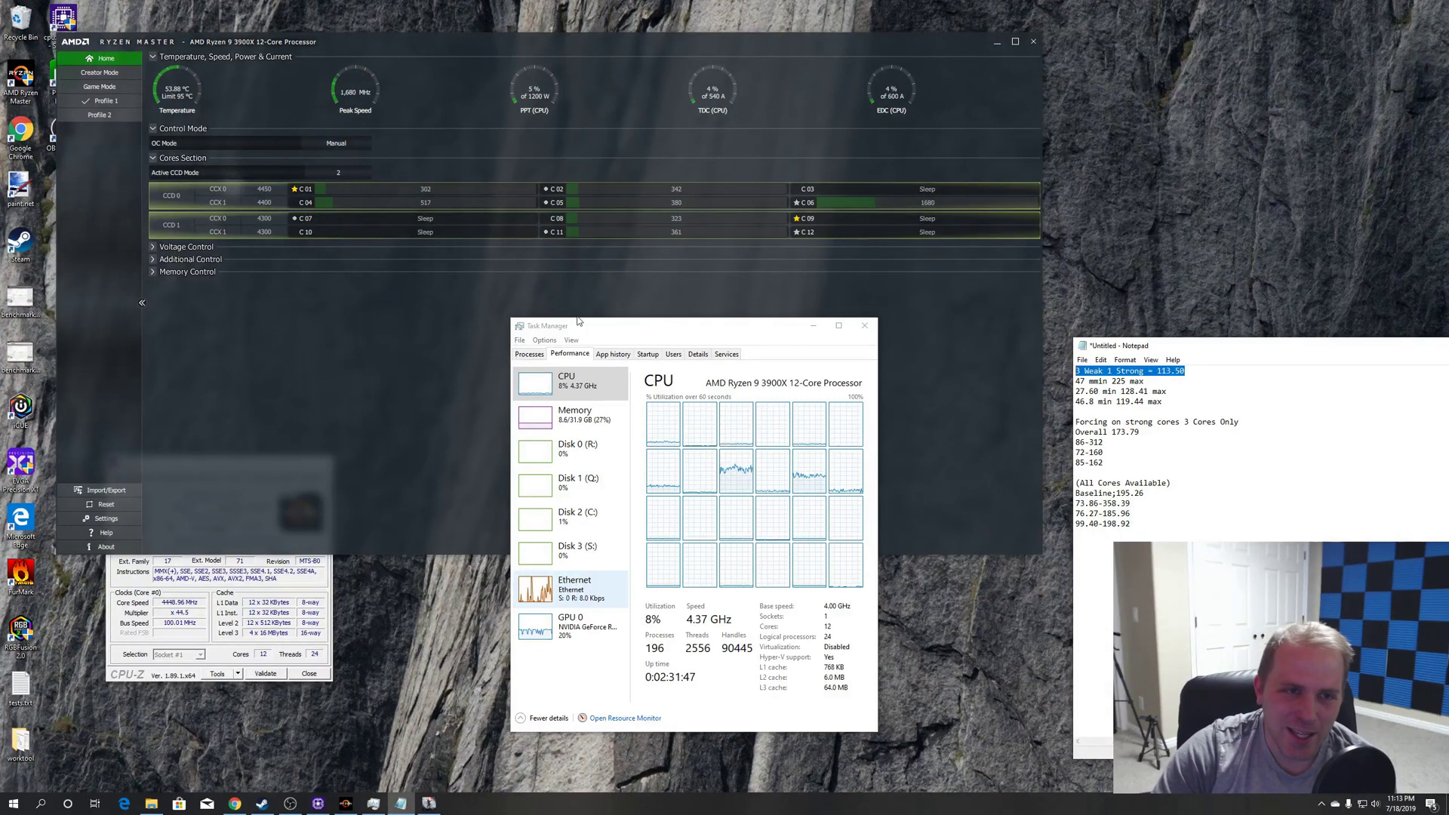
left_click_drag(666, 335, 722, 310)
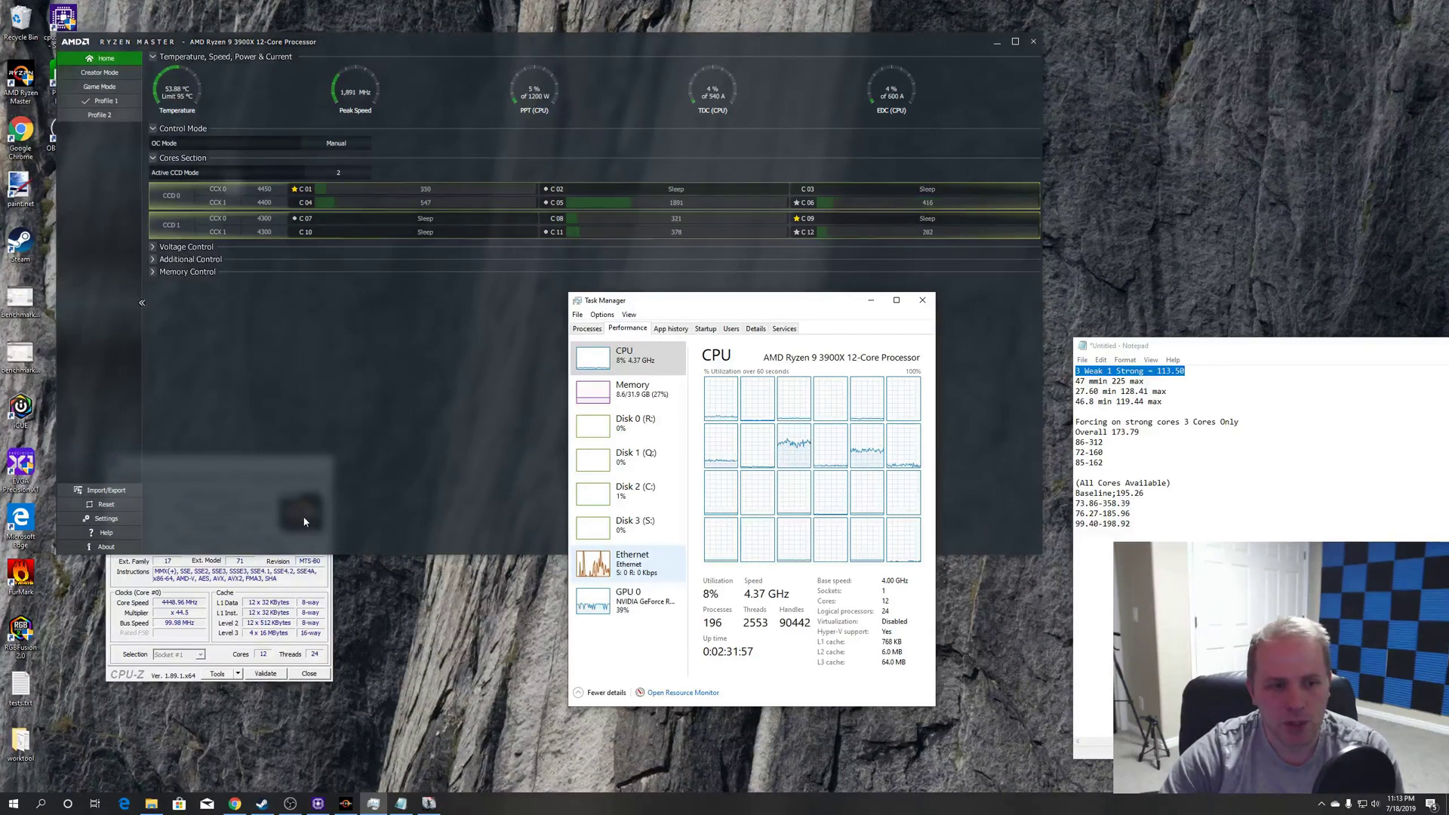
left_click(191, 461)
left_click_drag(192, 461, 352, 567)
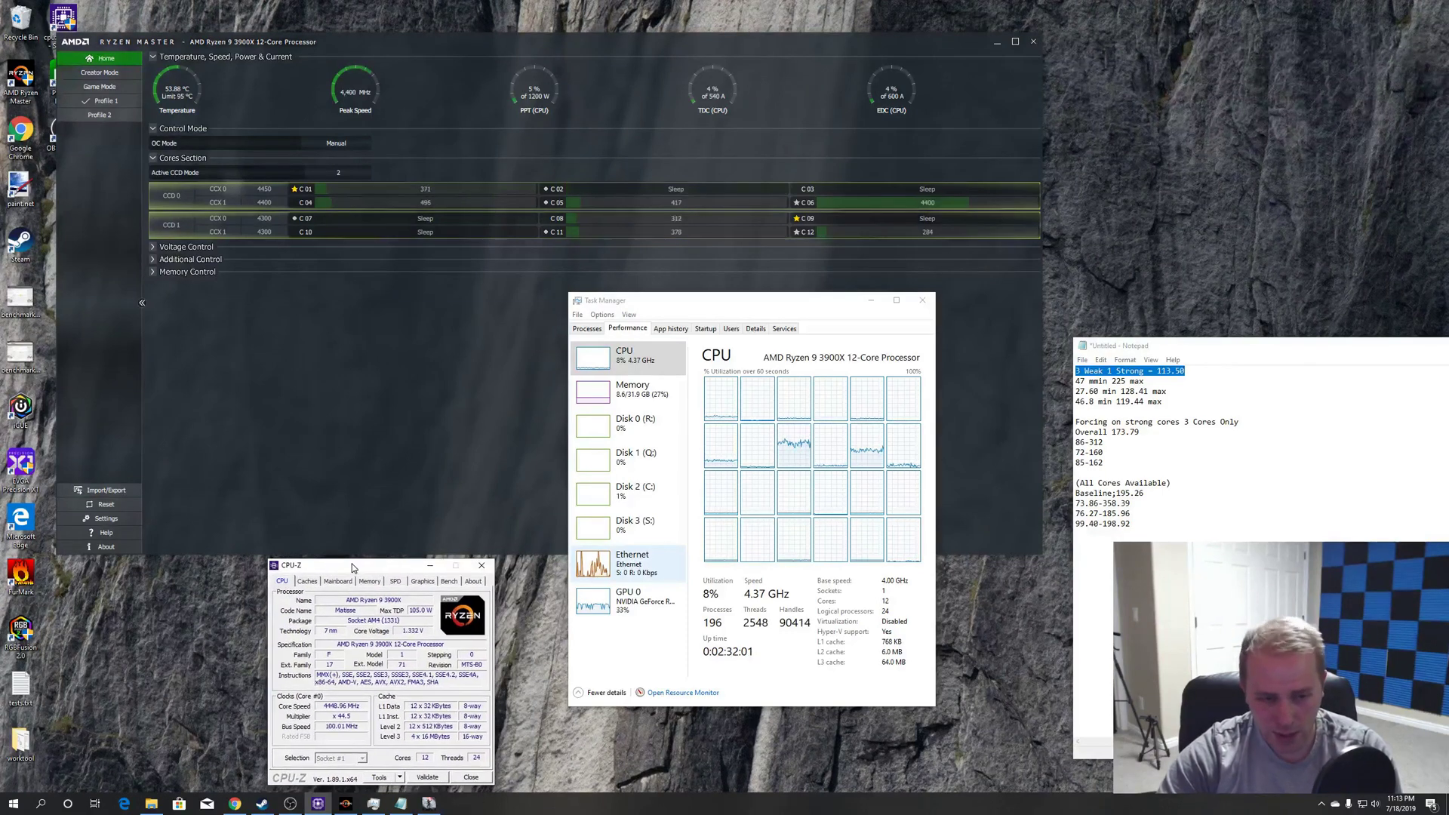